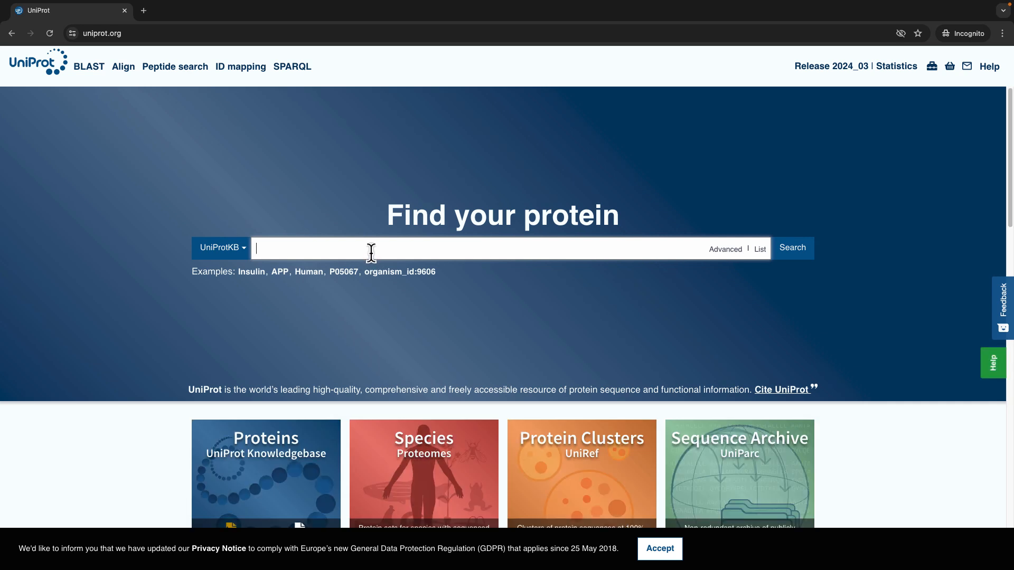
Search UniProtKB for the accession Q8NHP1 and open the protein's entry.
type("Q")
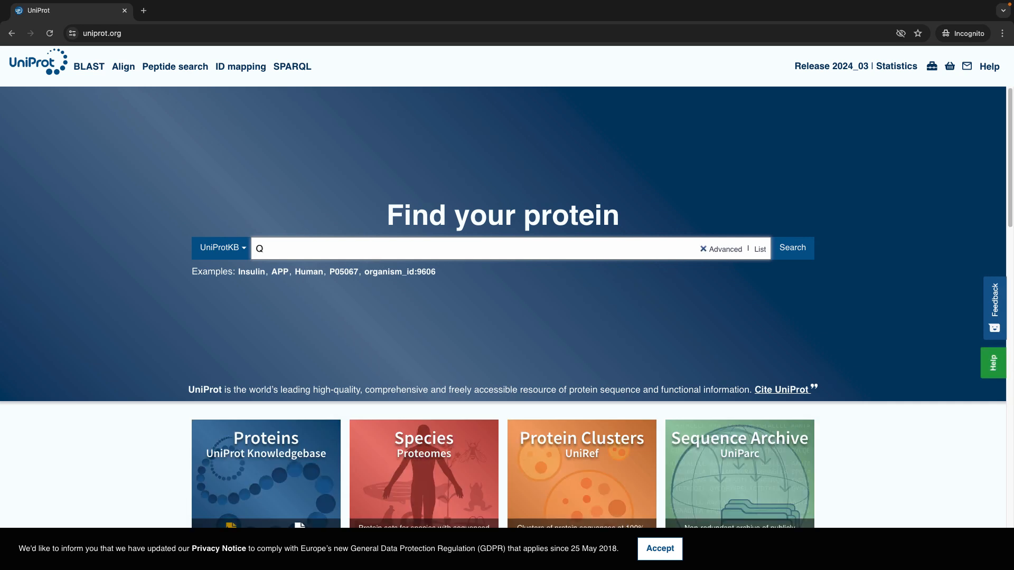
type("8NHP1")
left_click(775, 248)
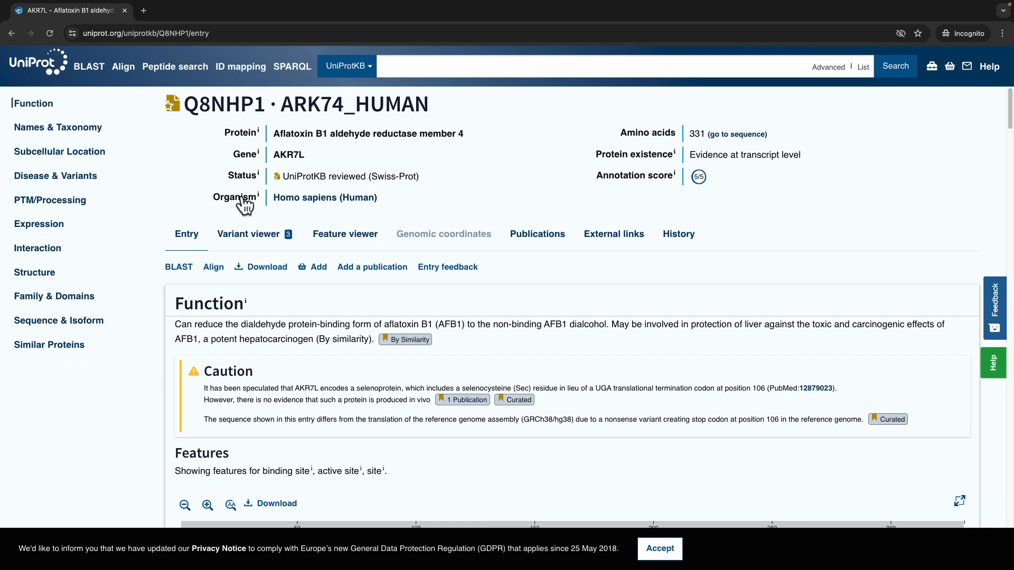
scroll(265, 271, "down", 1)
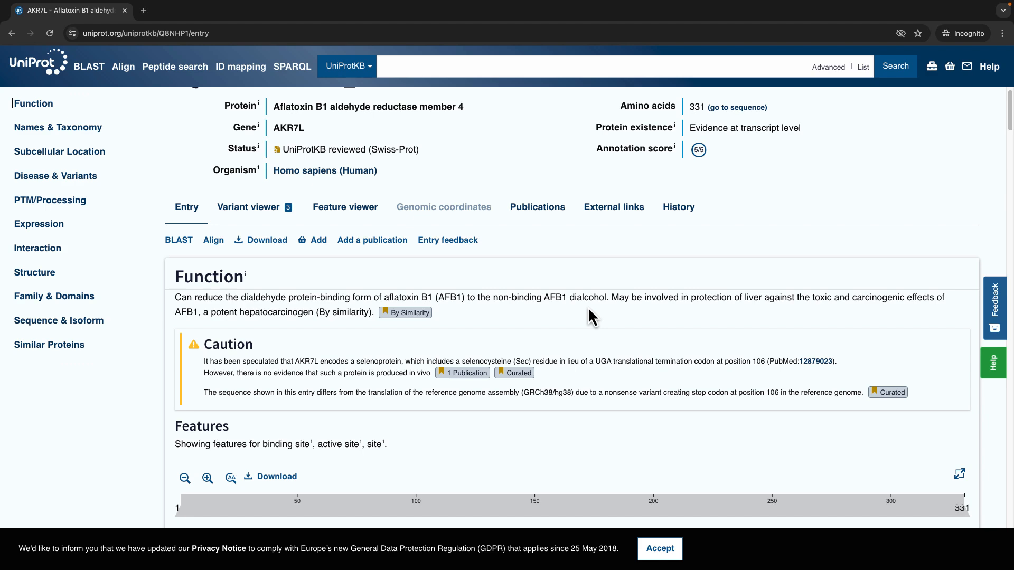
Go to the entry's Sequence & Isoform section and open the canonical isoform Q8NHP1-1 as a FASTA file.
left_click(35, 328)
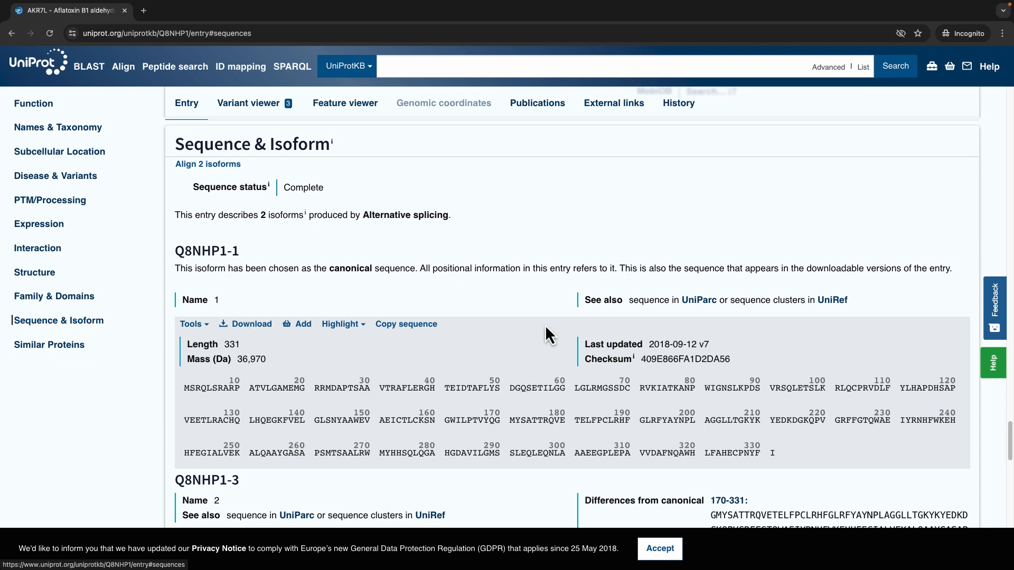
scroll(550, 274, "down", 1)
scroll(550, 276, "down", 1)
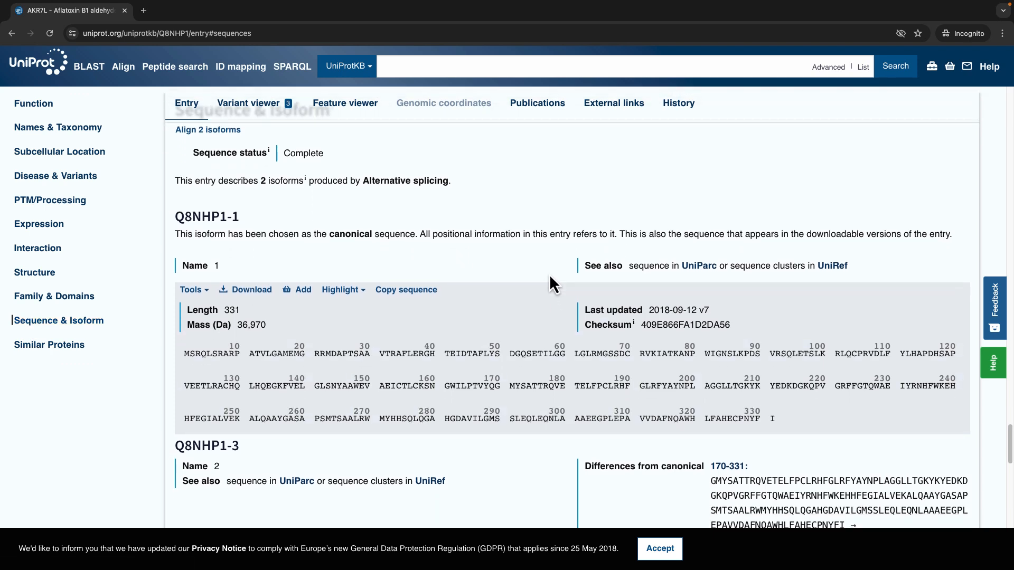
left_click(252, 291)
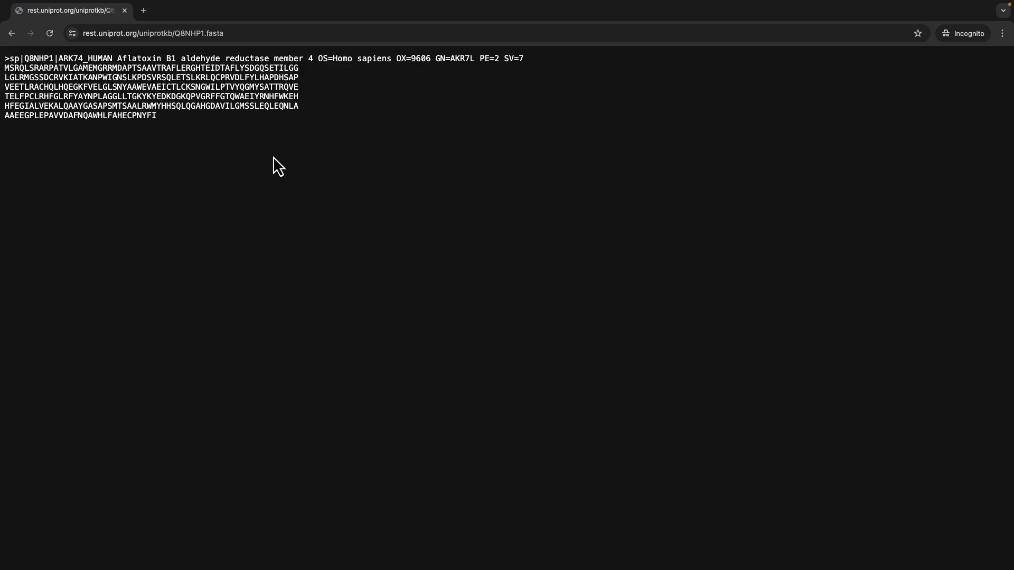
Copy the complete FASTA record, including its header line.
left_click_drag(274, 156, 5, 59)
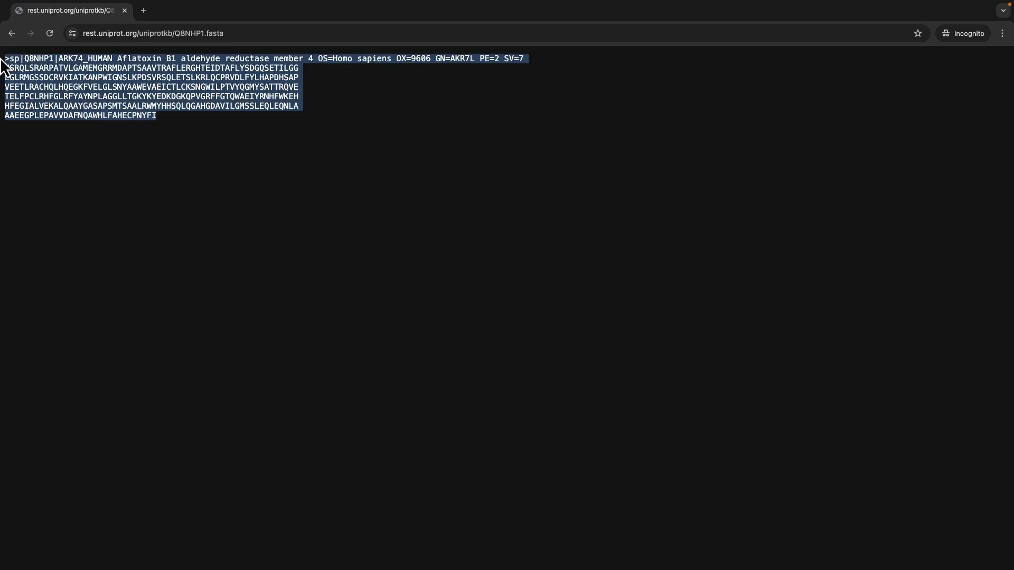
right_click(45, 75)
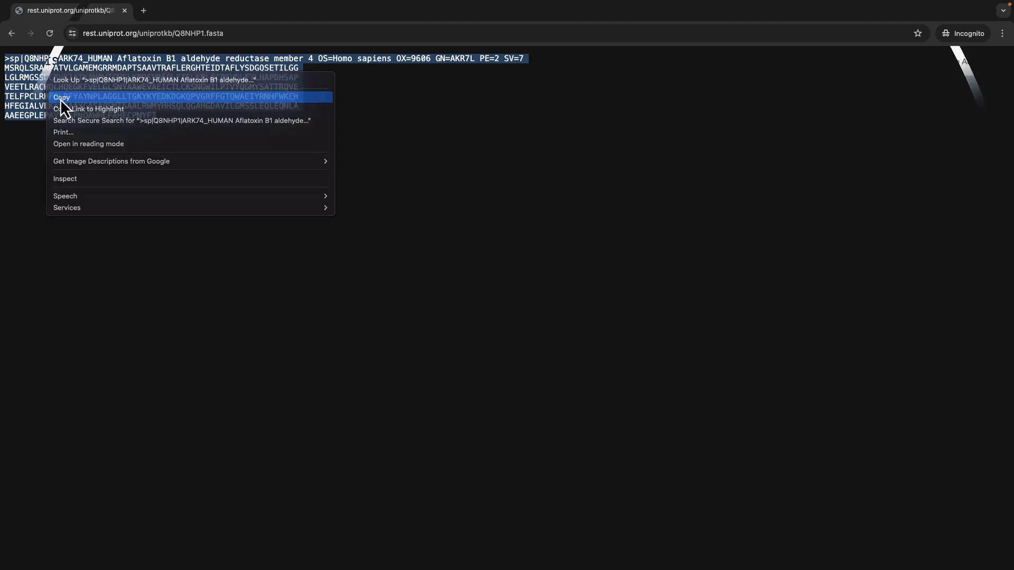
left_click(62, 98)
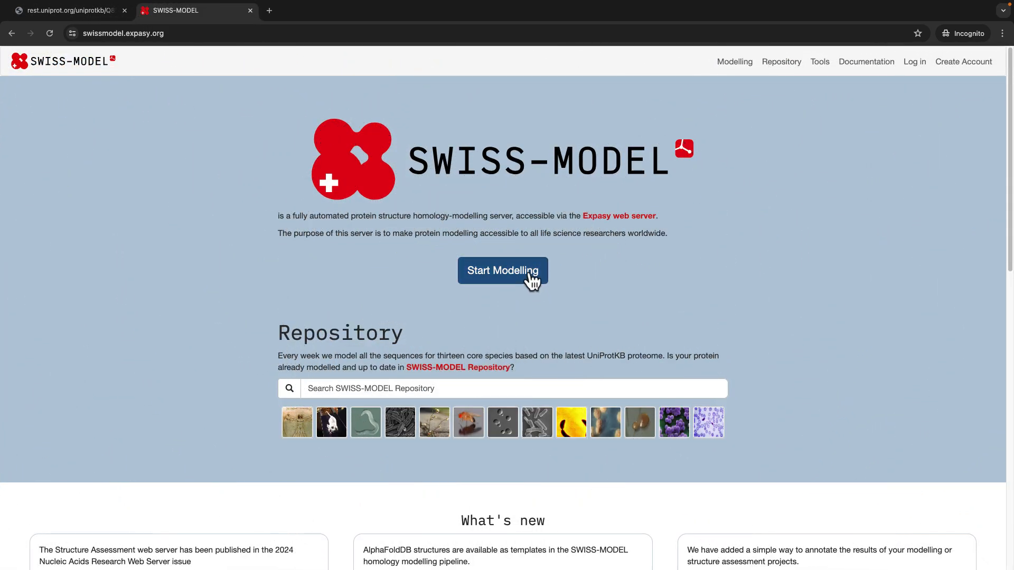
Start a new modelling project in SWISS-MODEL and paste the copied FASTA record as the target sequence.
left_click(527, 278)
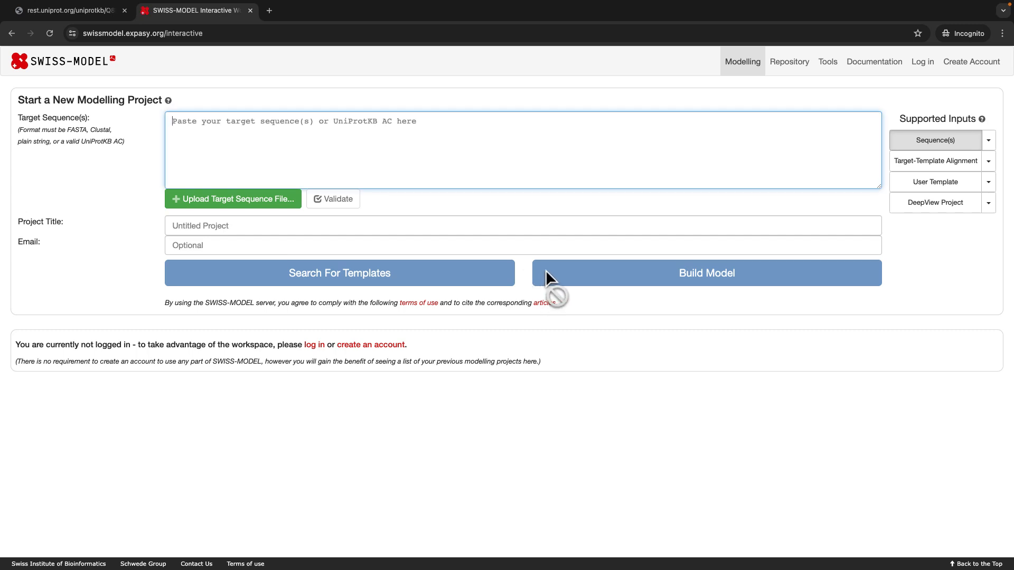
right_click(426, 133)
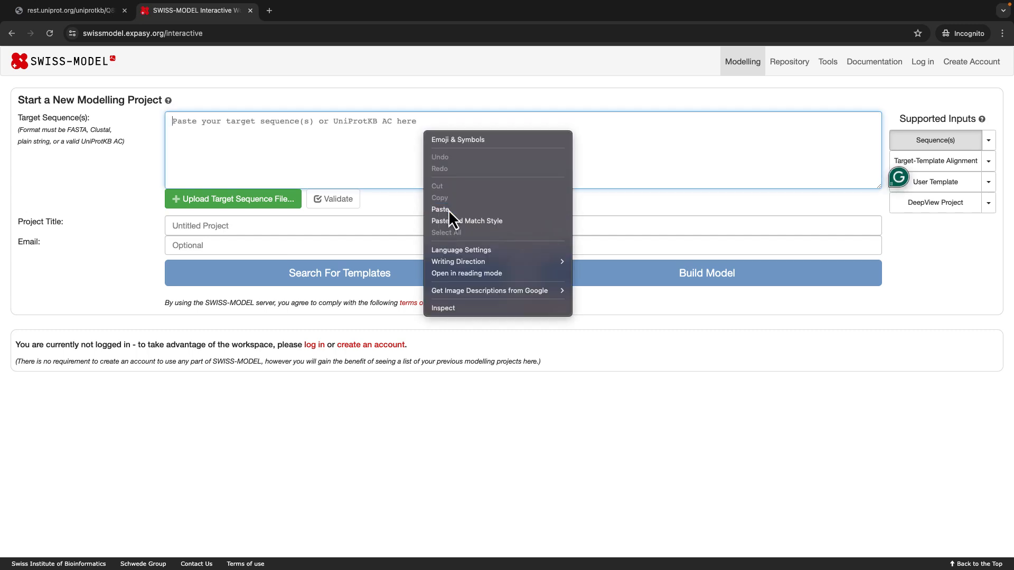
left_click(442, 210)
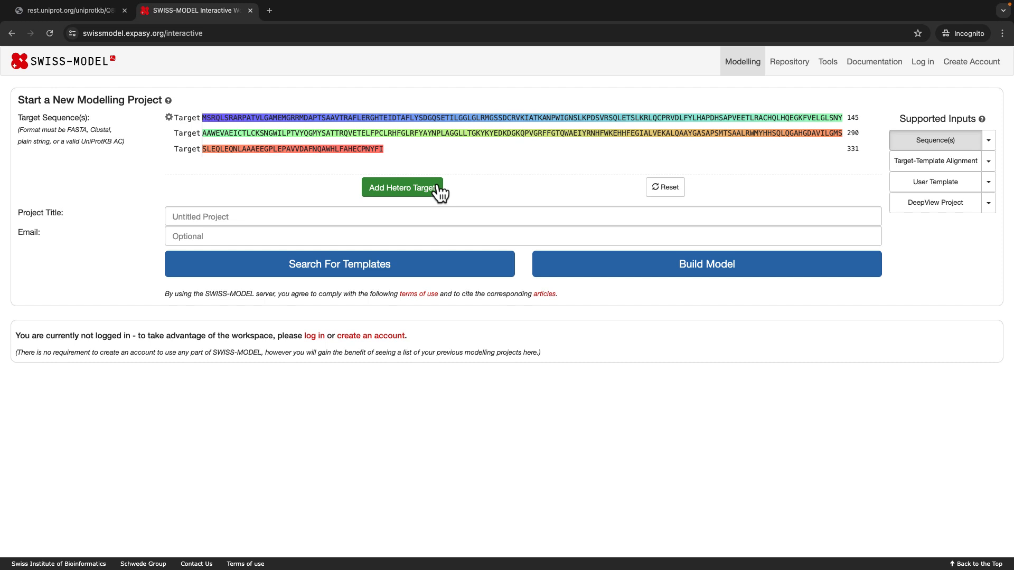
Title the project "Homology Modelling" and build the model.
left_click(314, 214)
type("Homology mo")
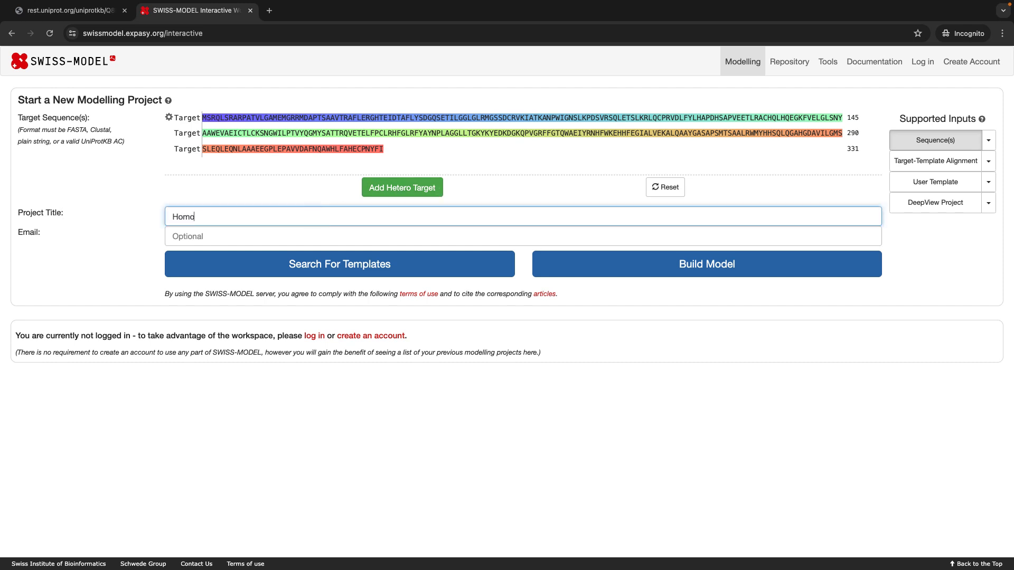
key("BackSpace")
key("BackSpace")
type("Modelling")
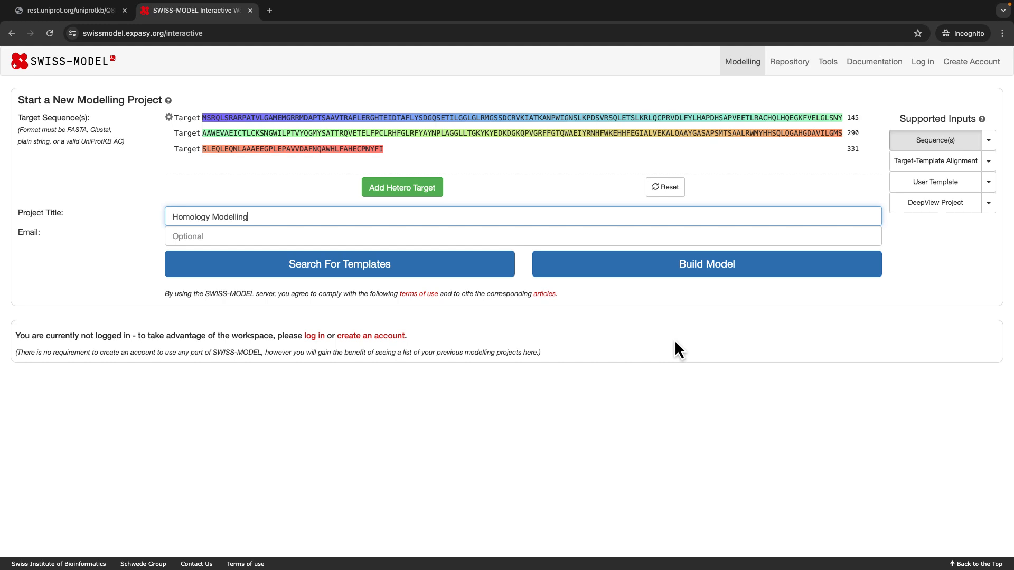
left_click(664, 275)
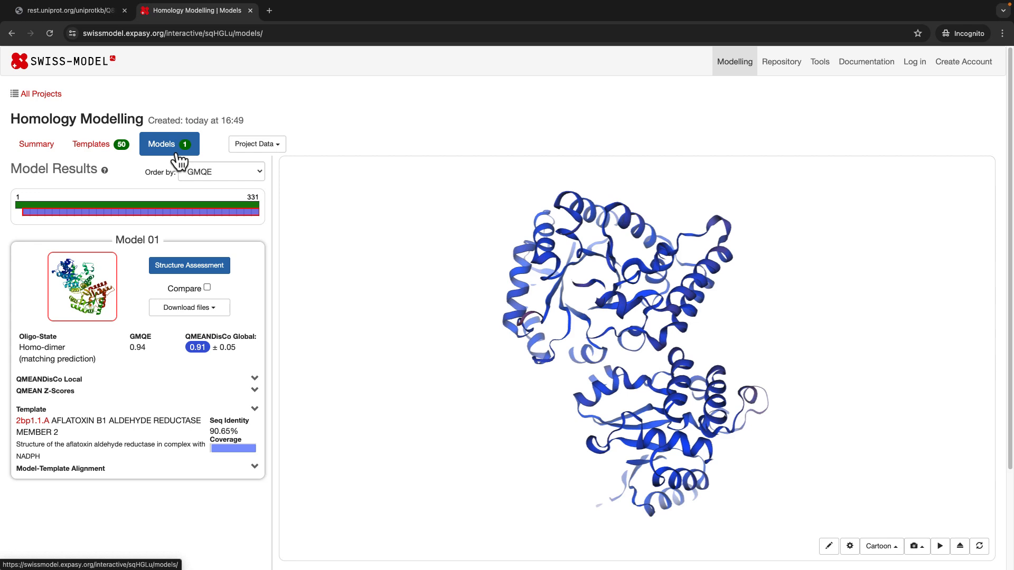
Open the project summary and examine the target sequence, the top template results and the model results.
left_click(31, 151)
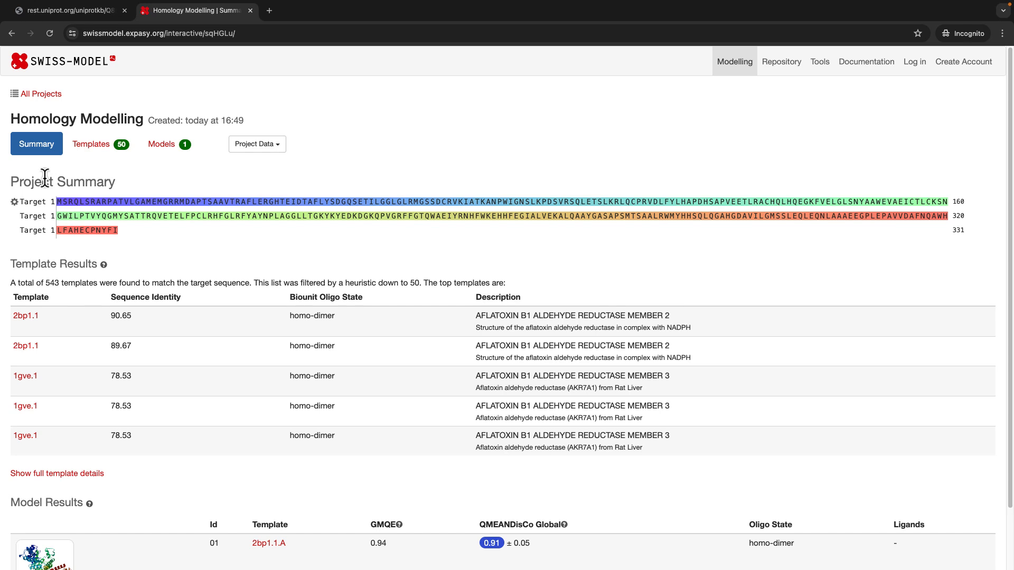
left_click_drag(62, 285, 45, 285)
left_click(341, 268)
scroll(159, 359, "down", 1)
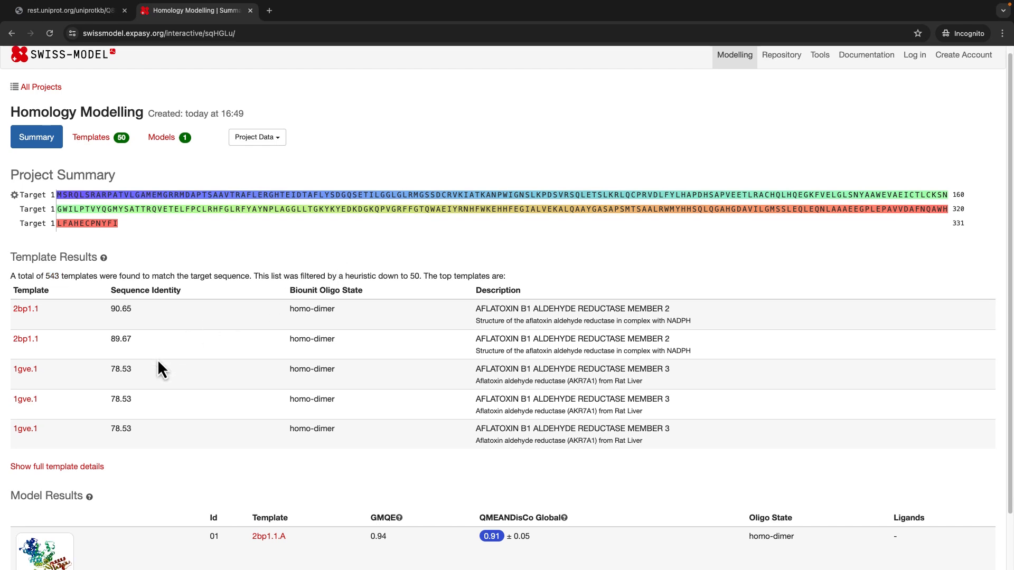
scroll(158, 359, "down", 1)
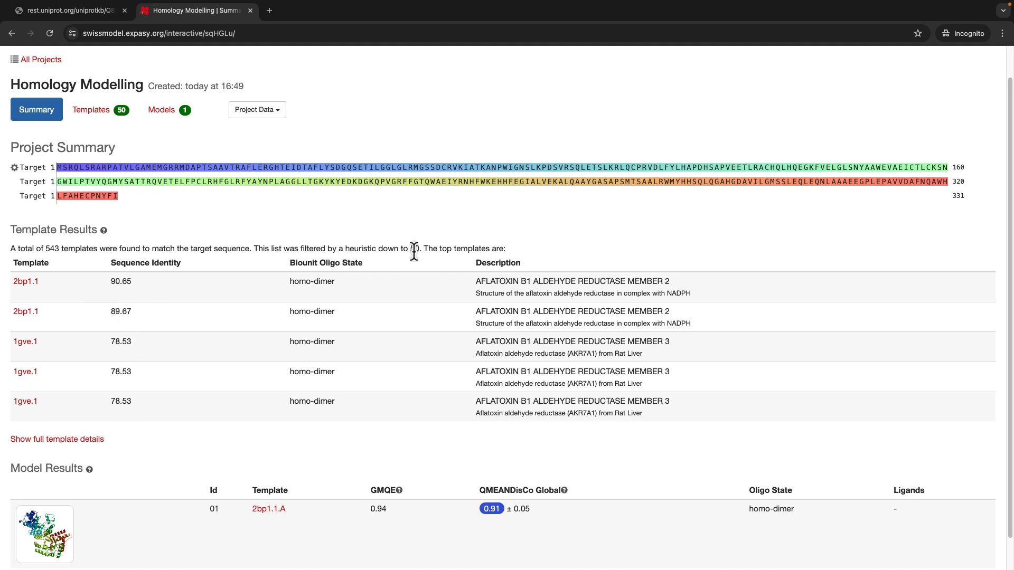
left_click_drag(411, 249, 416, 249)
scroll(323, 358, "down", 2)
scroll(324, 358, "down", 2)
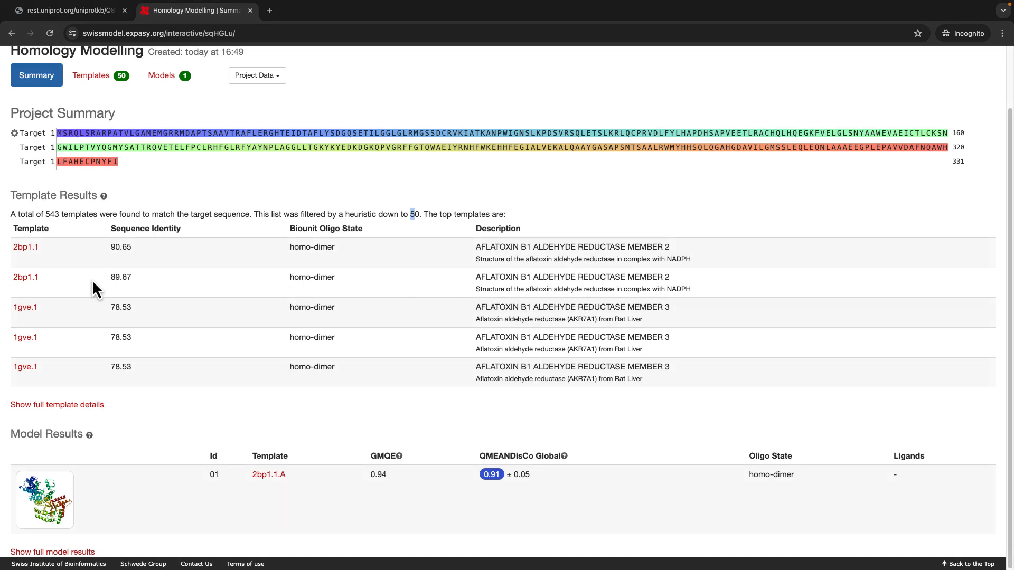
Show the full template details and look through the whole list of template results.
left_click(84, 411)
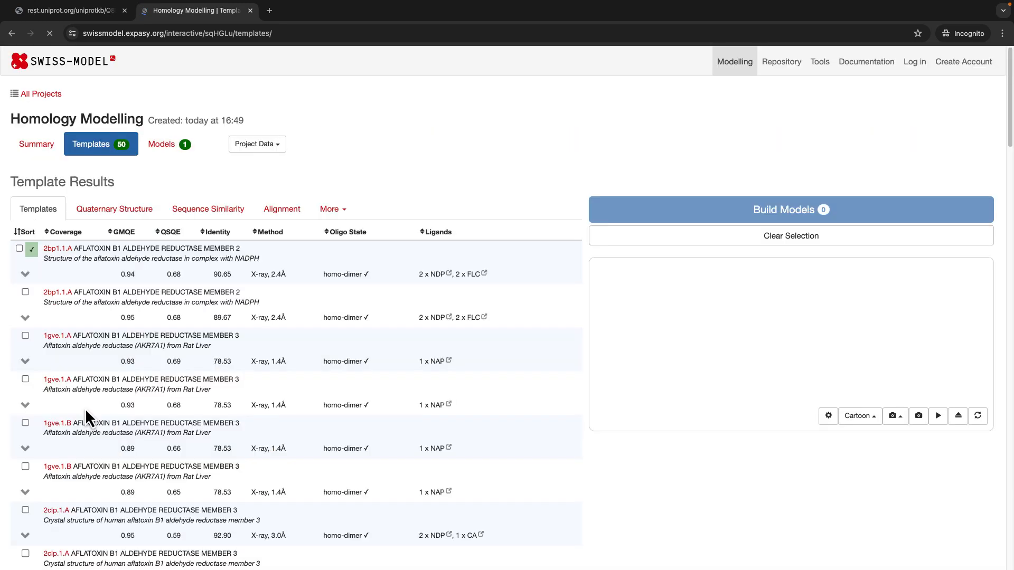
scroll(607, 382, "down", 3)
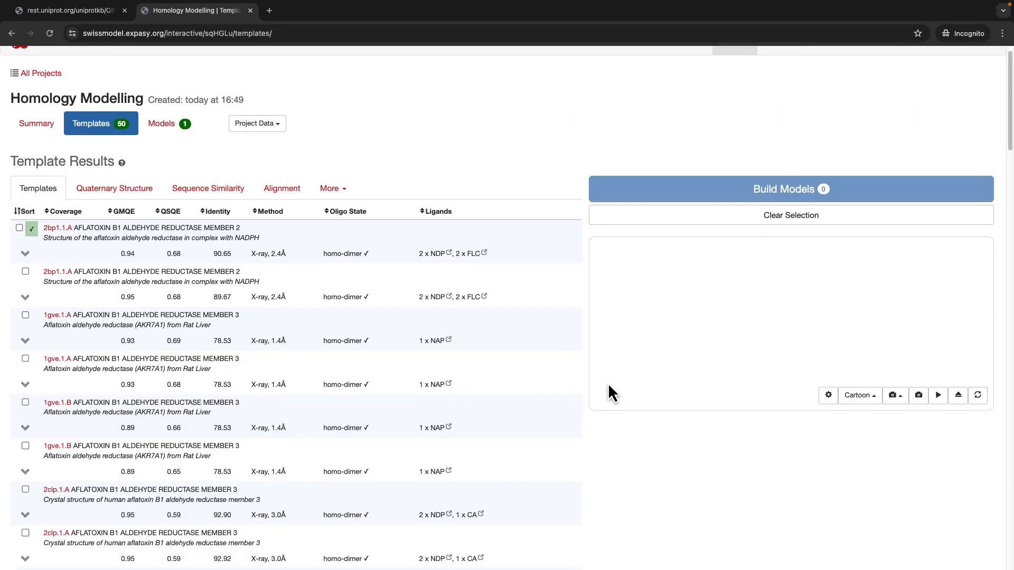
scroll(607, 382, "down", 20)
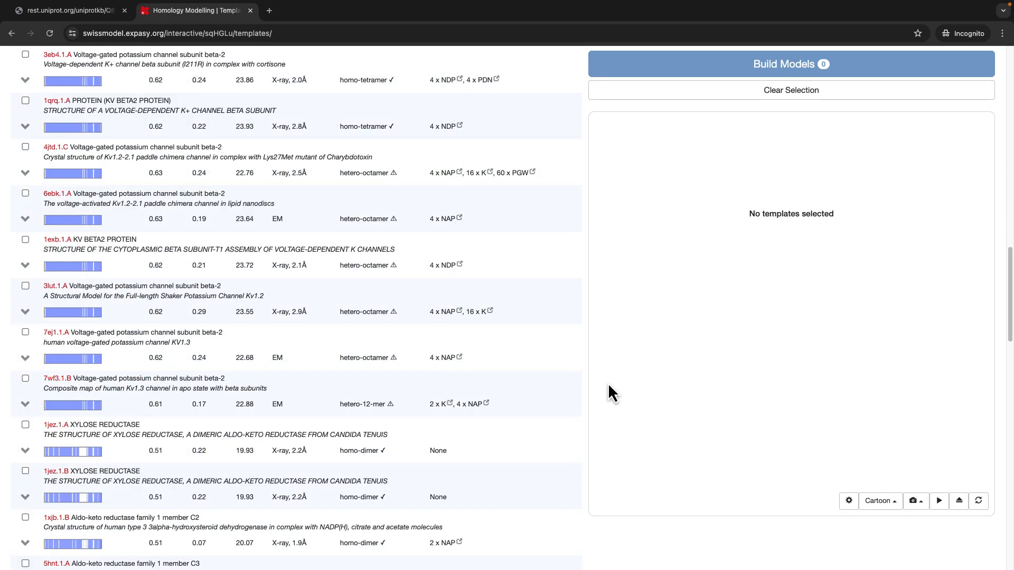
scroll(609, 385, "down", 10)
scroll(609, 386, "up", 20)
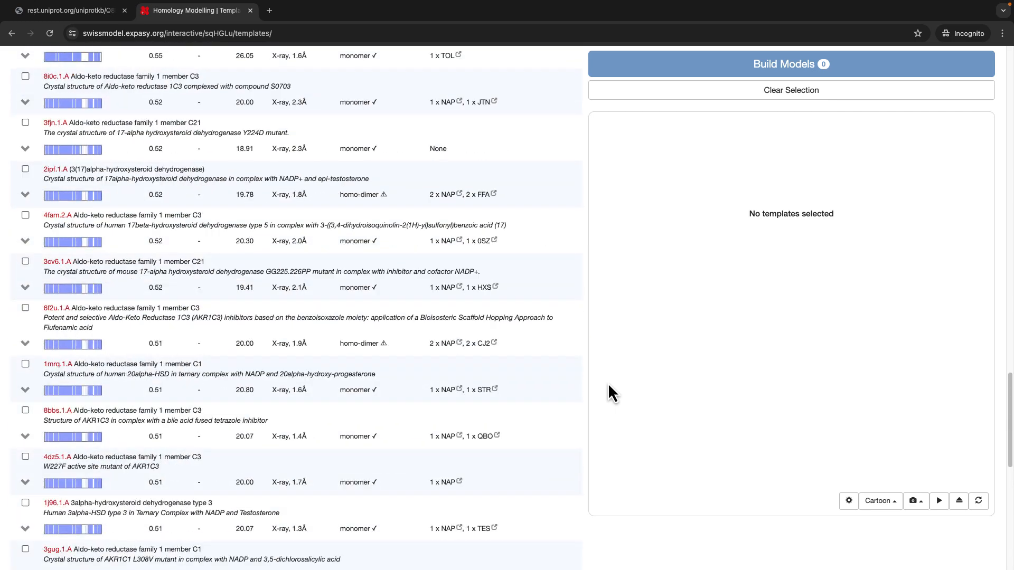
scroll(609, 386, "up", 9)
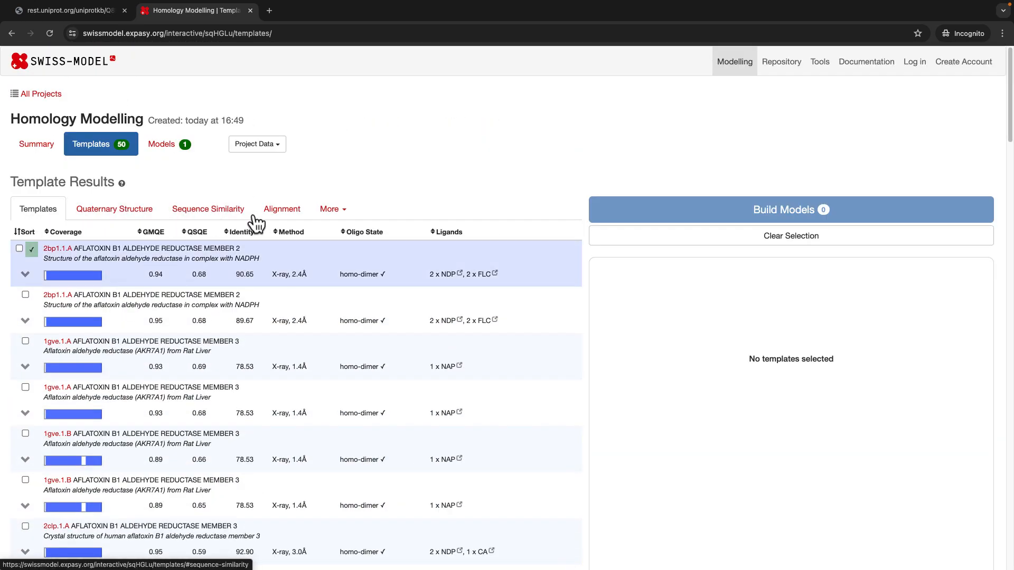
left_click(327, 214)
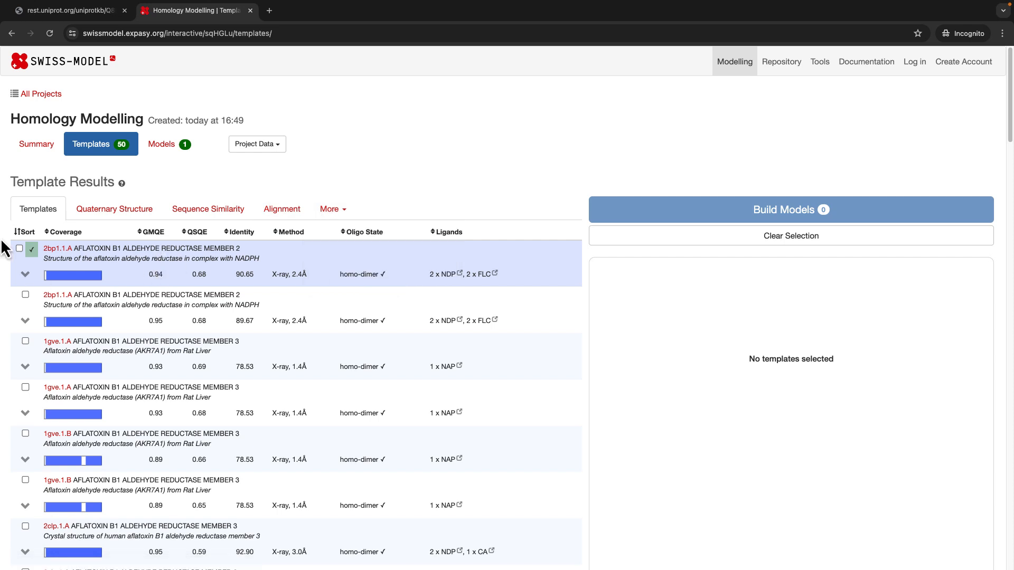
left_click(24, 232)
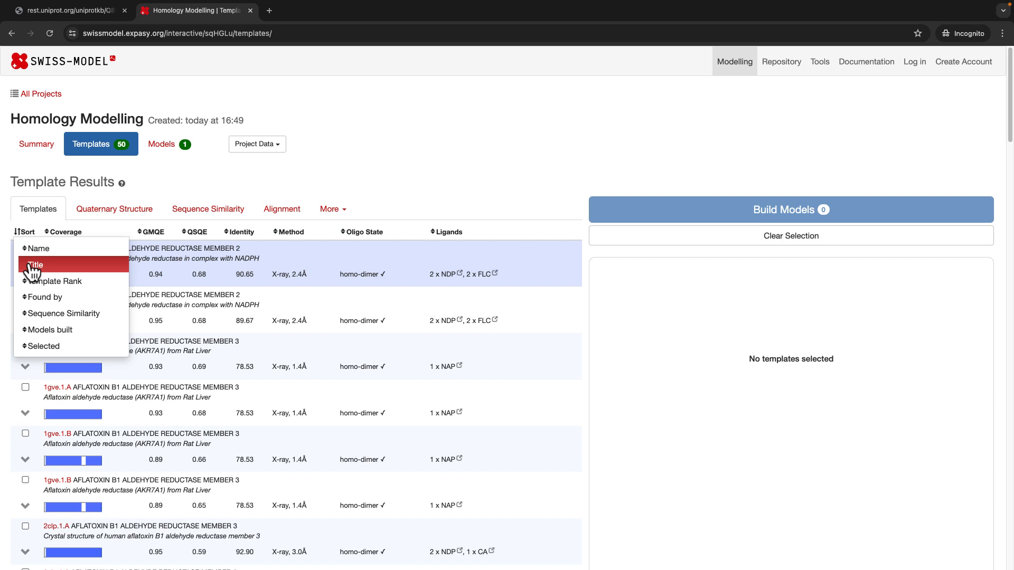
left_click(33, 267)
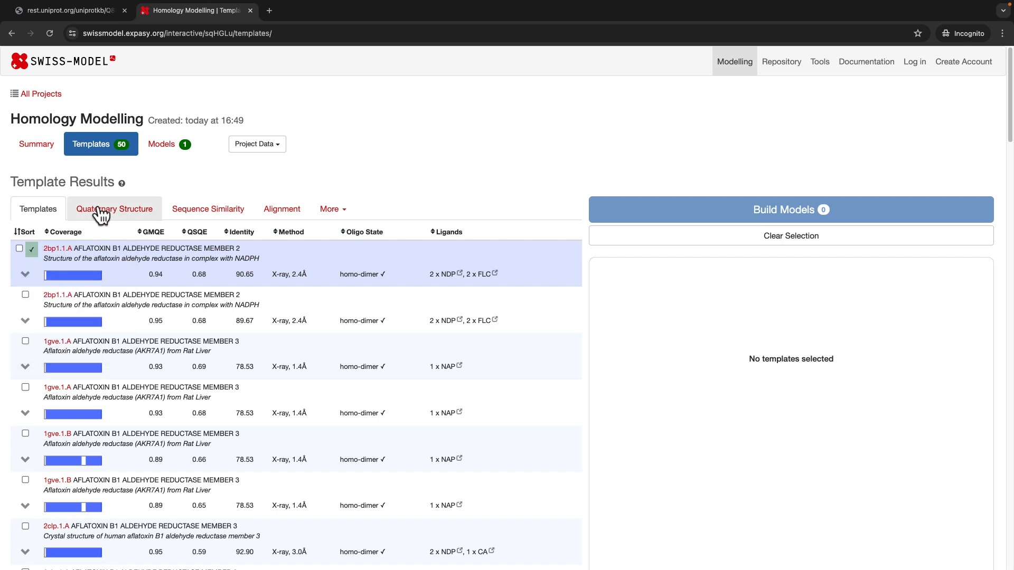
Expand the first 2bp1.1.A template, examine its details, target alignment and coverage range, and collapse it again.
left_click(26, 276)
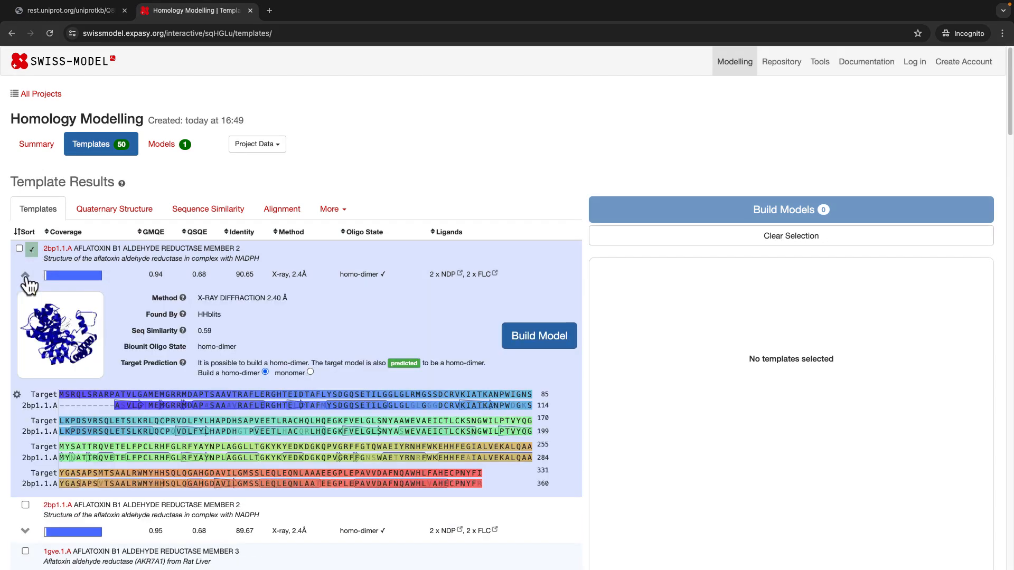
left_click(25, 276)
left_click(26, 276)
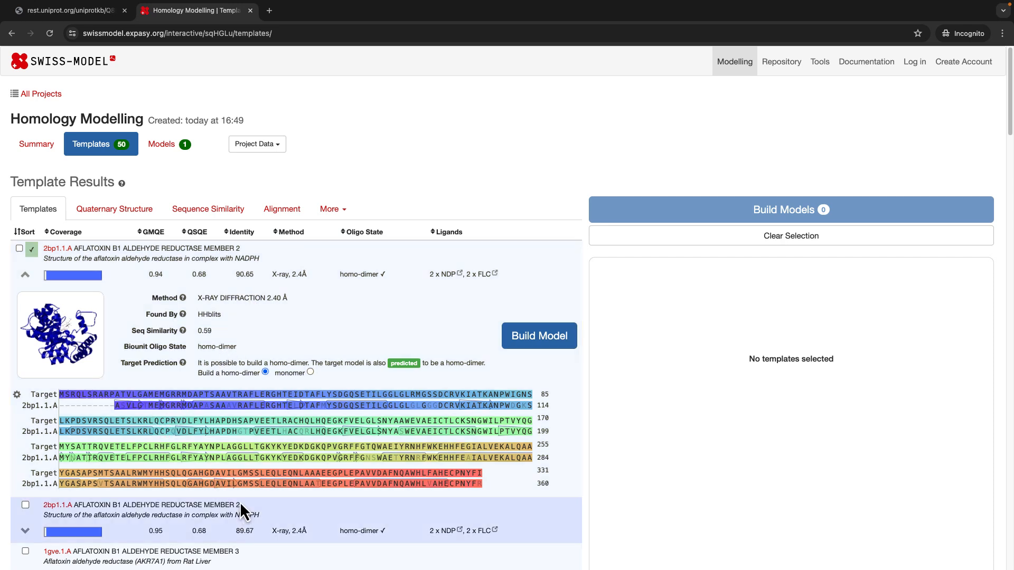
scroll(289, 444, "down", 1)
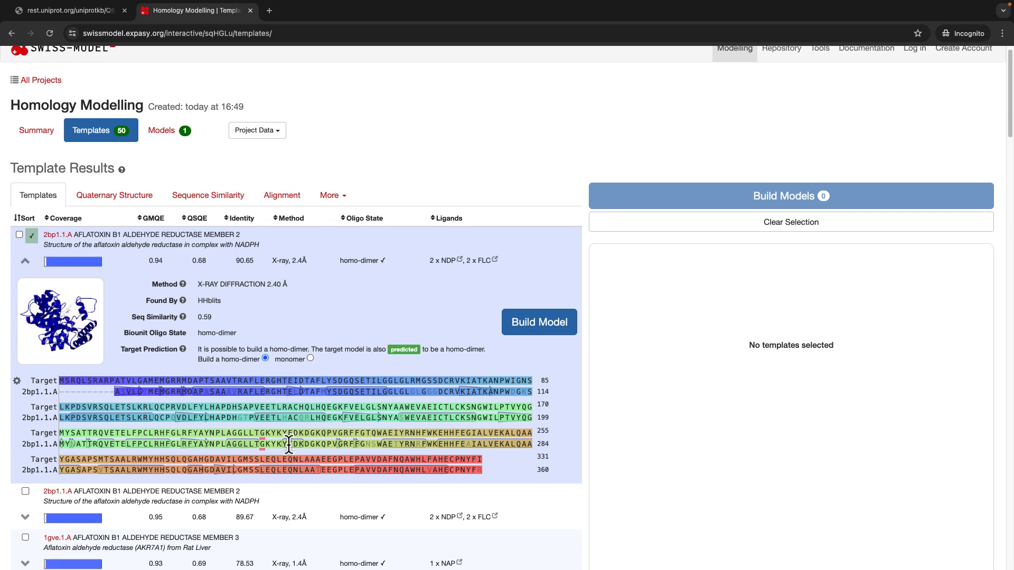
scroll(289, 445, "down", 1)
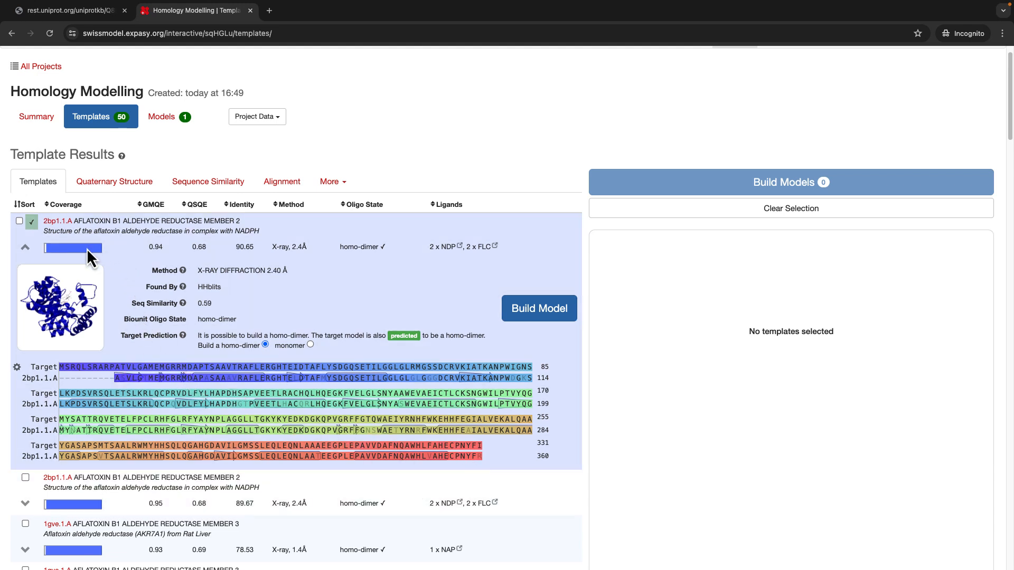
mouse_move(85, 252)
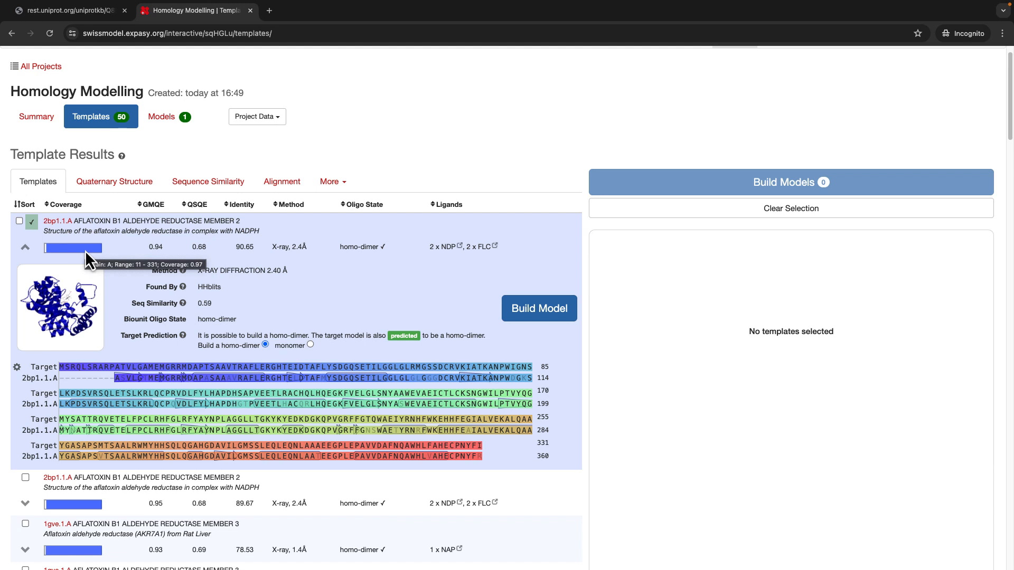
left_click(25, 247)
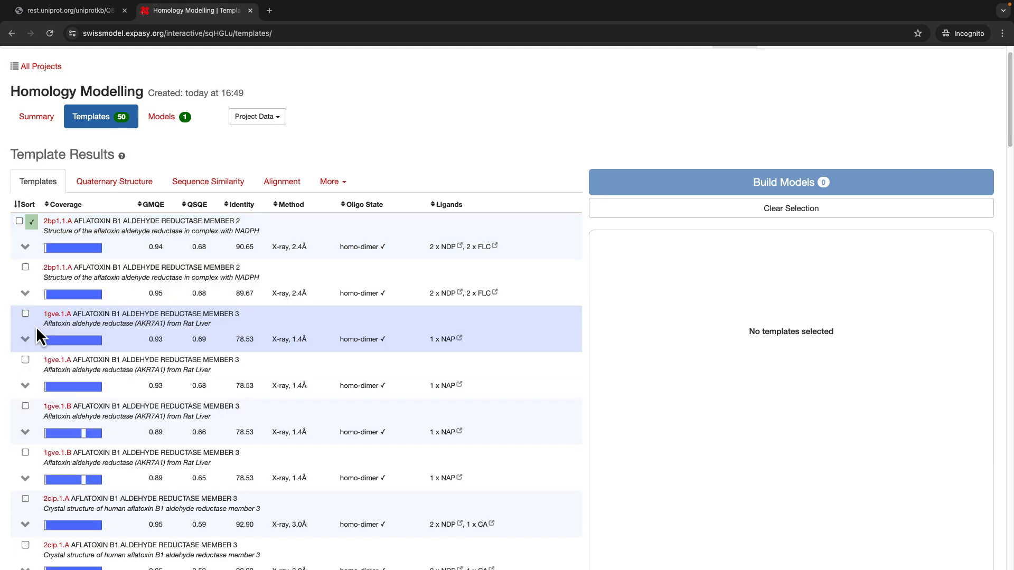
Expand the details of the first 1gve.1.A template and view its alignment with the target.
left_click(25, 339)
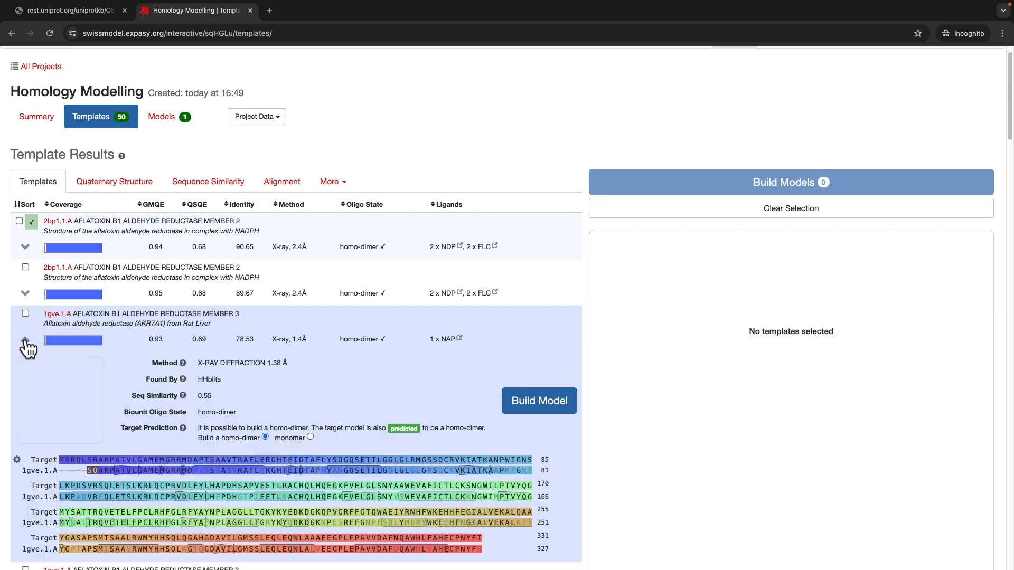
scroll(105, 340, "down", 1)
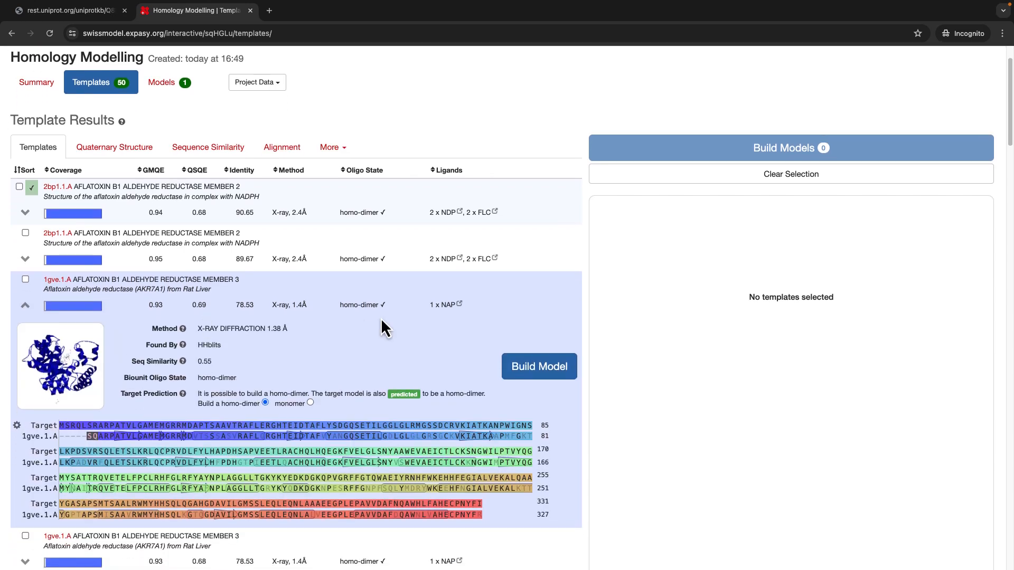
Collapse the 1gve.1.A template details and expand the first 2bp1.1.A template to view its details and target alignment.
scroll(93, 243, "down", 1)
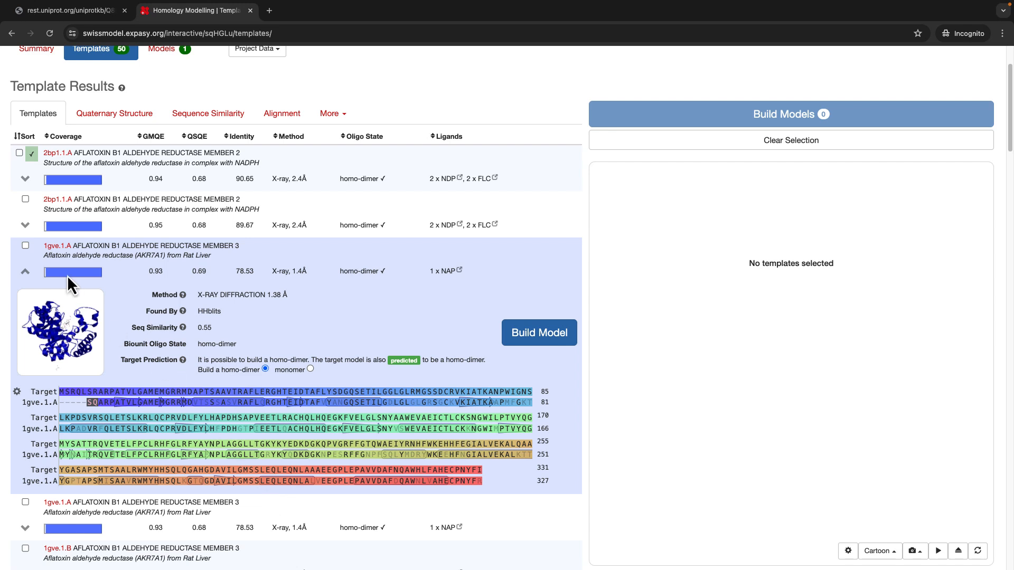
mouse_move(70, 273)
scroll(543, 371, "down", 1)
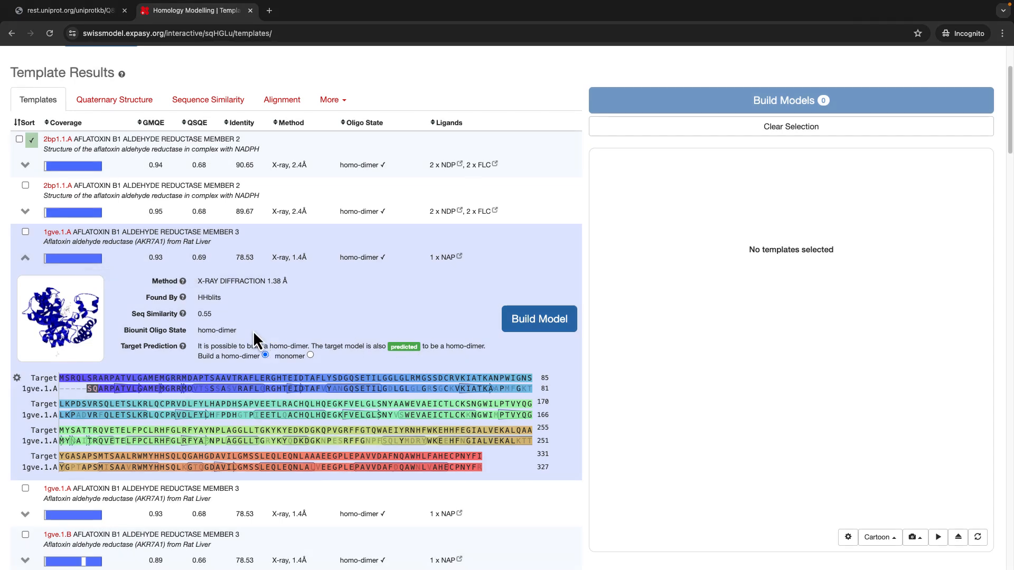
left_click(25, 258)
left_click(25, 165)
scroll(25, 165, "up", 2)
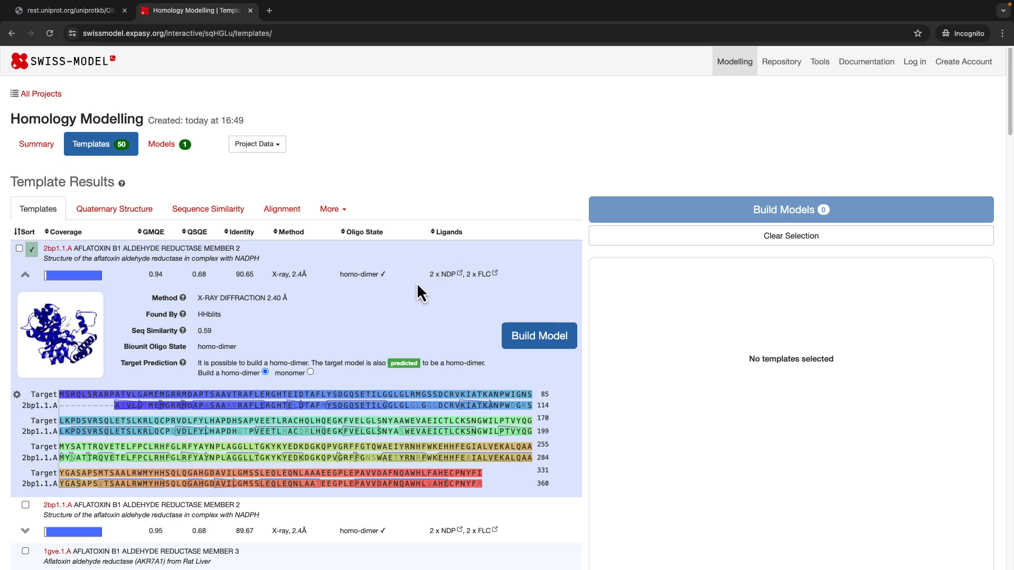
scroll(448, 301, "down", 1)
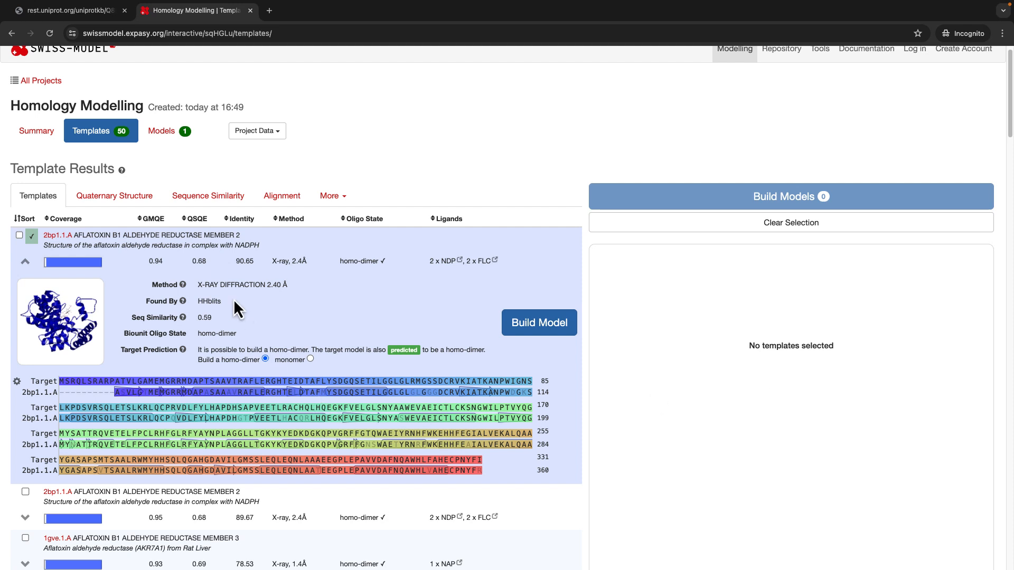
Examine the GMQE, QSQE and sequence identity values of the first 2bp1.1.A template.
left_click_drag(149, 267, 163, 265)
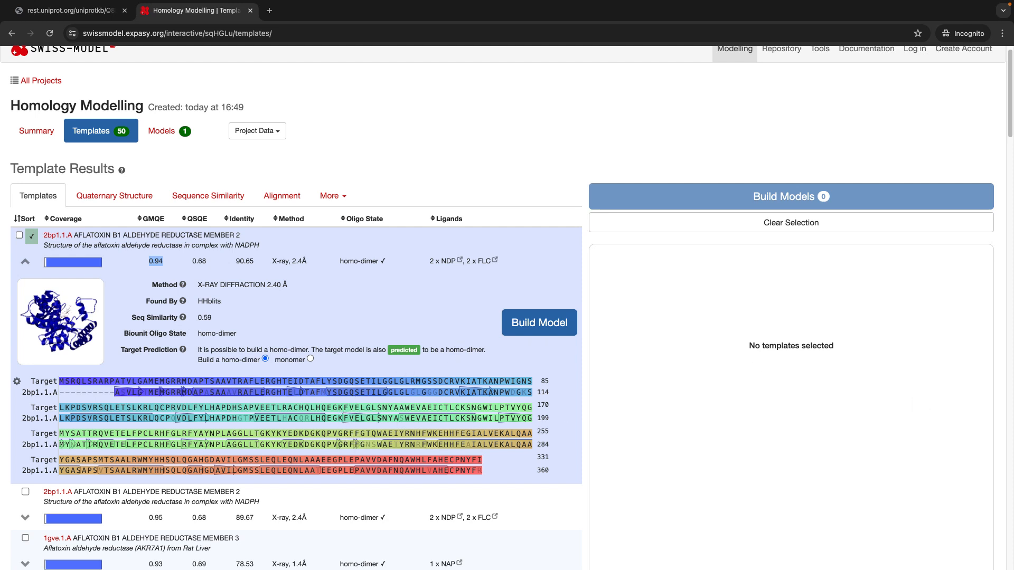
double_click(199, 261)
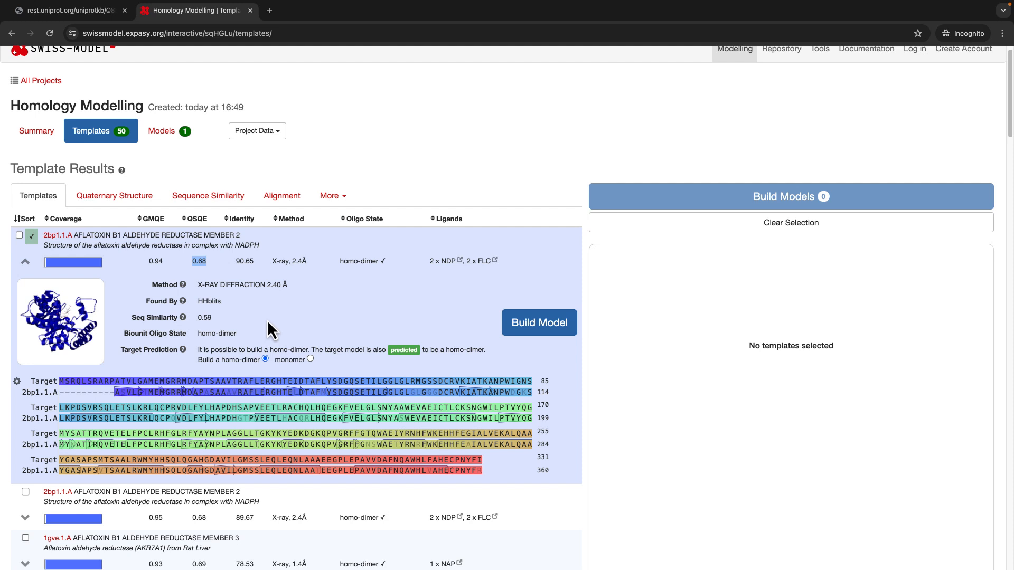
scroll(267, 325, "down", 1)
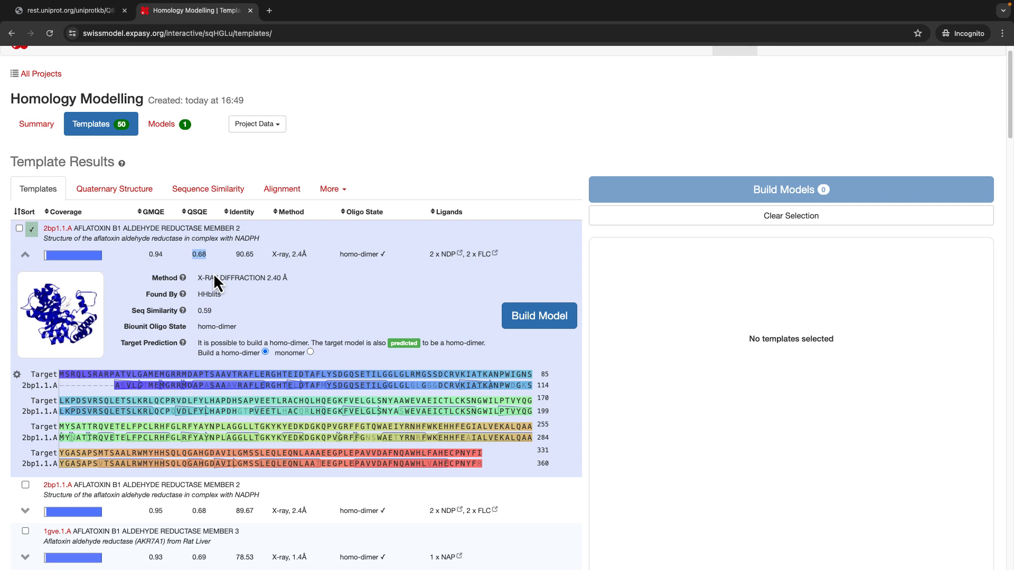
left_click(256, 256)
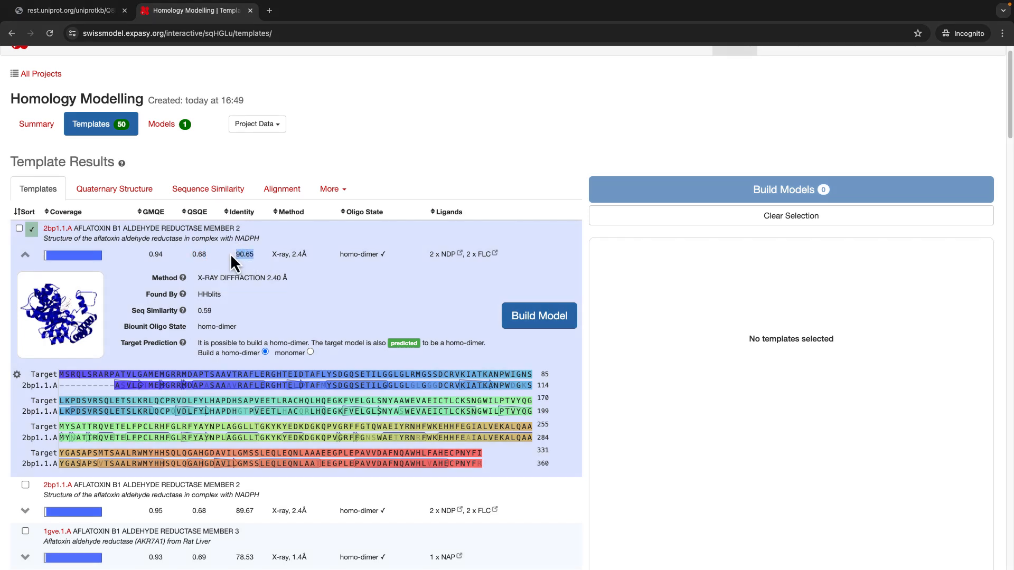
scroll(296, 279, "down", 2)
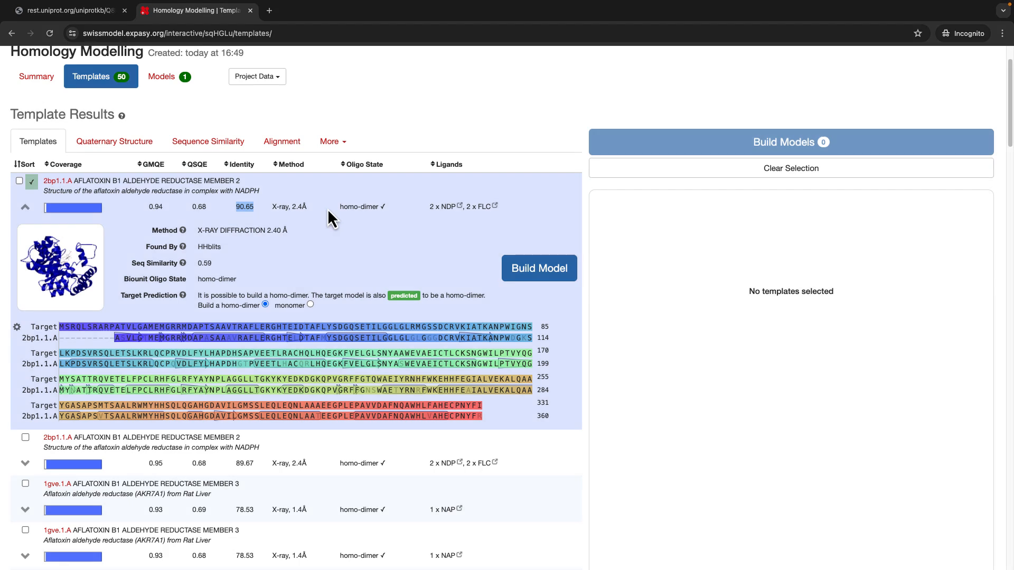
Examine the experimental method, oligomeric state and ligands of the first 2bp1.1.A template.
left_click_drag(308, 207, 272, 211)
left_click_drag(391, 212, 335, 211)
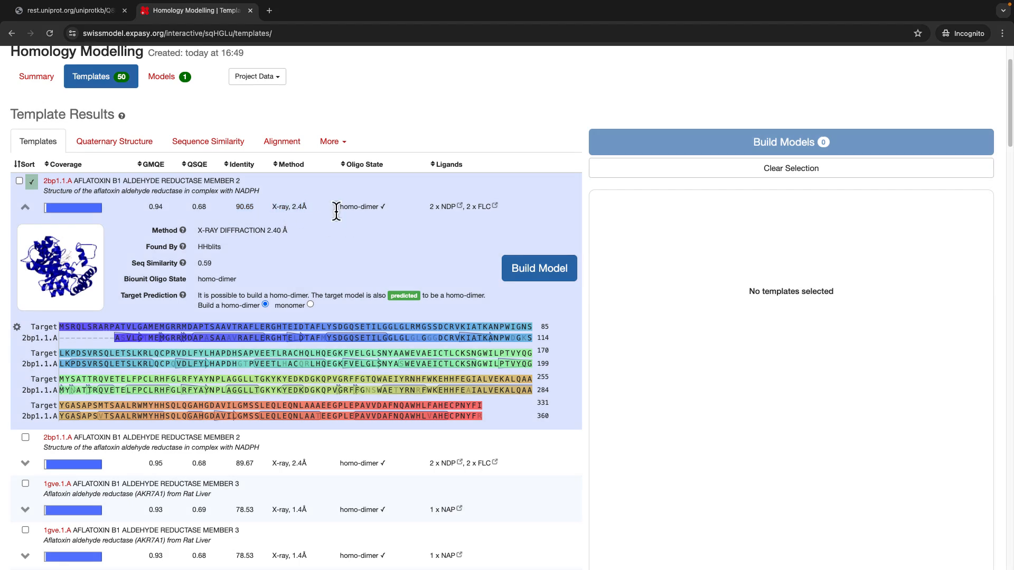
left_click(430, 208)
left_click_drag(430, 208, 497, 208)
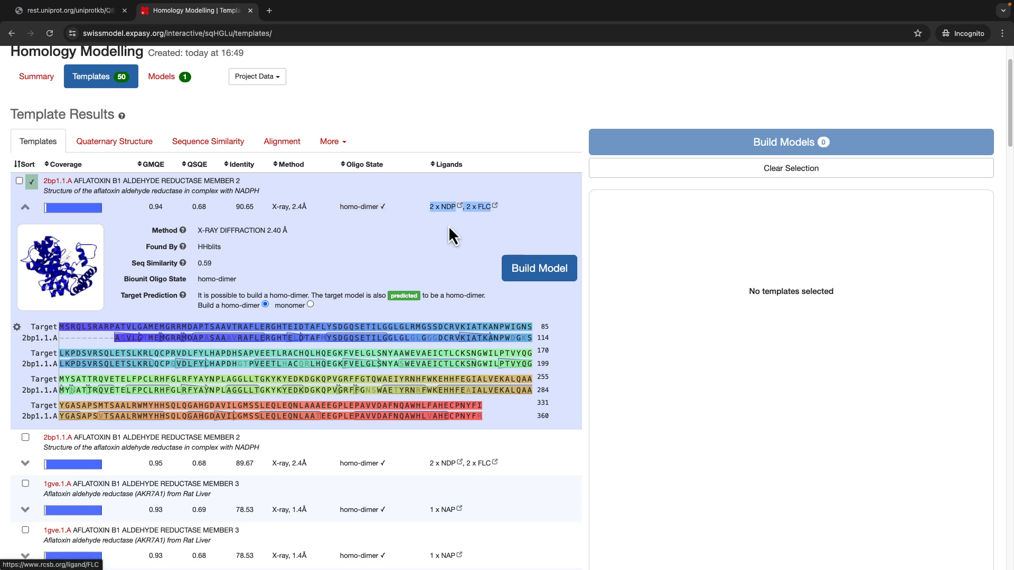
left_click(534, 217)
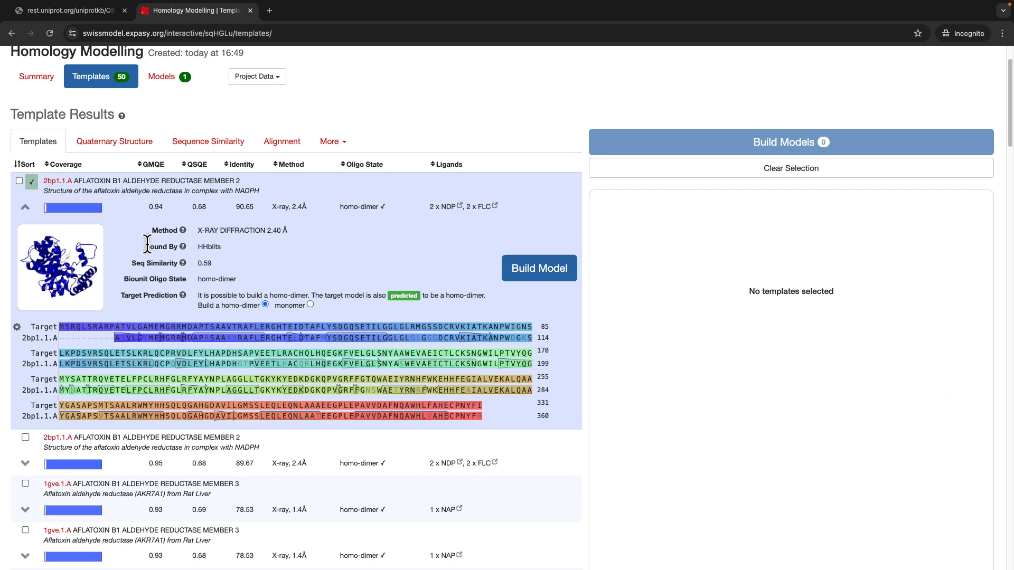
scroll(148, 243, "up", 1)
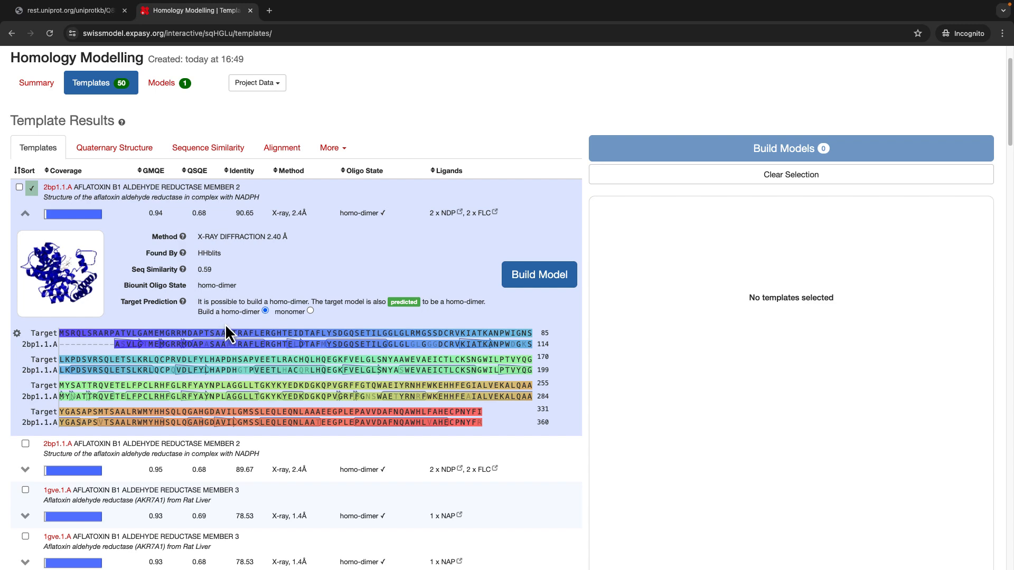
Open the model results, rotate the 3D structure of Model 01 and examine its GMQE and QMEANDisCo Global scores.
left_click(164, 96)
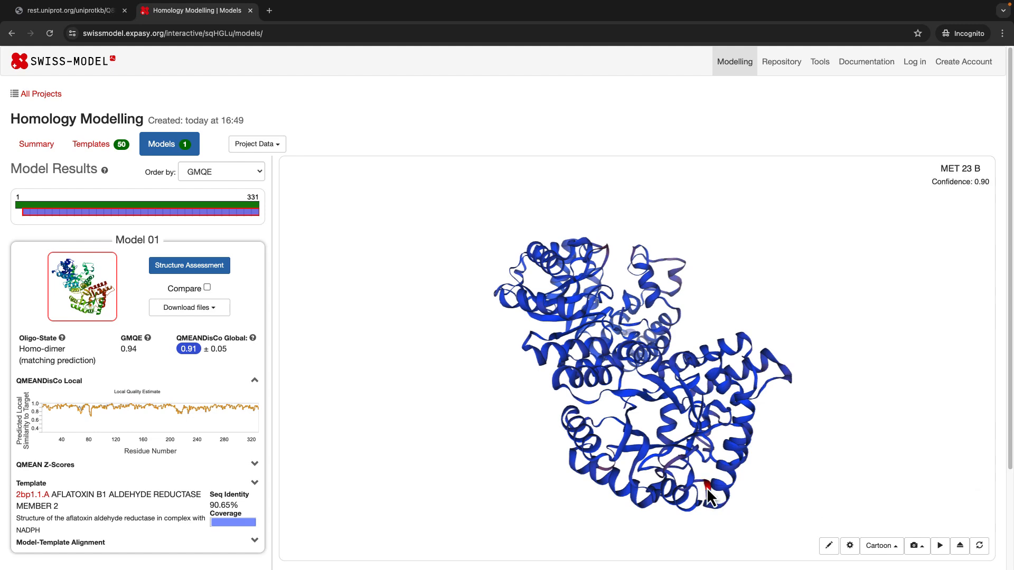
left_click_drag(382, 467, 475, 401)
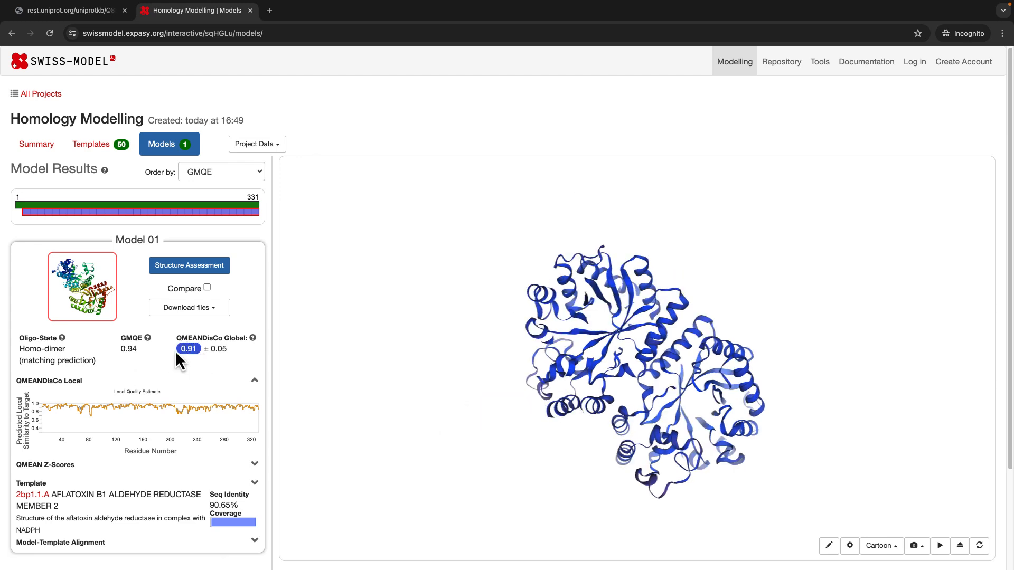
left_click(236, 350)
Enlarge Model 01's local quality estimate plot, examine it for both chains and close it.
scroll(136, 357, "down", 1)
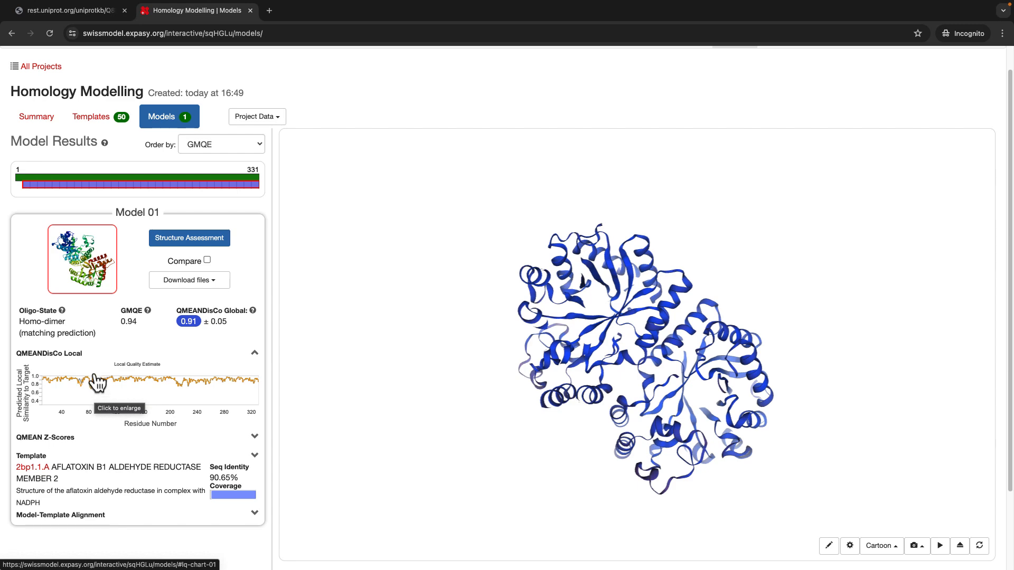
left_click(76, 395)
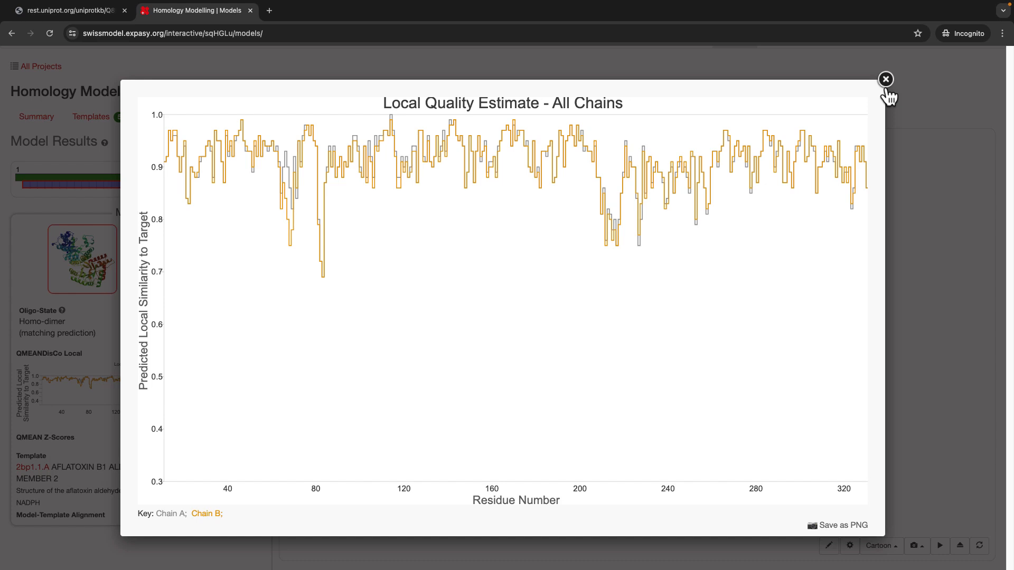
left_click(886, 82)
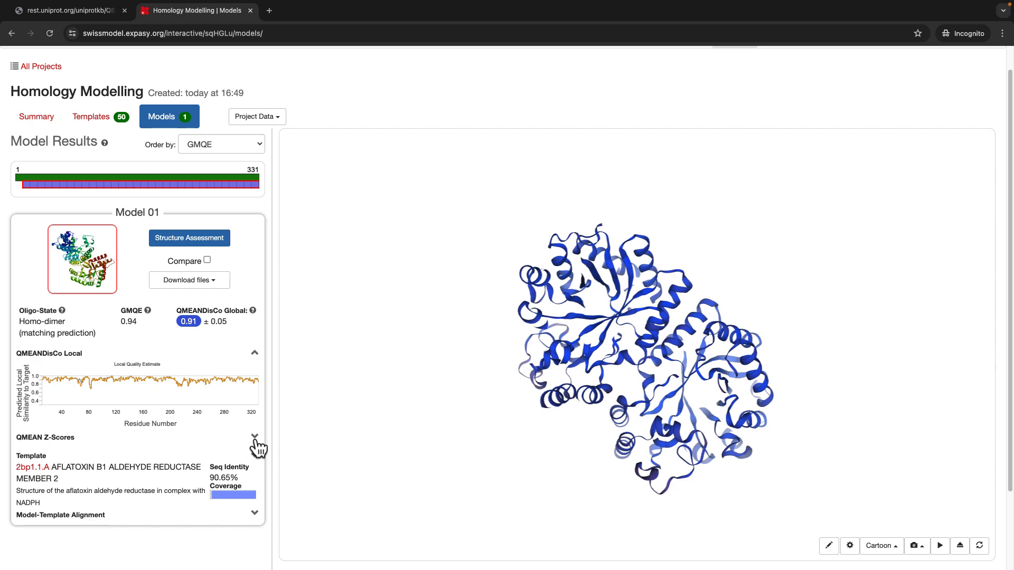
Expand the QMEAN Z-Scores of Model 01 and examine the individual scores and the protein size comparison plot.
left_click(254, 438)
scroll(227, 460, "down", 3)
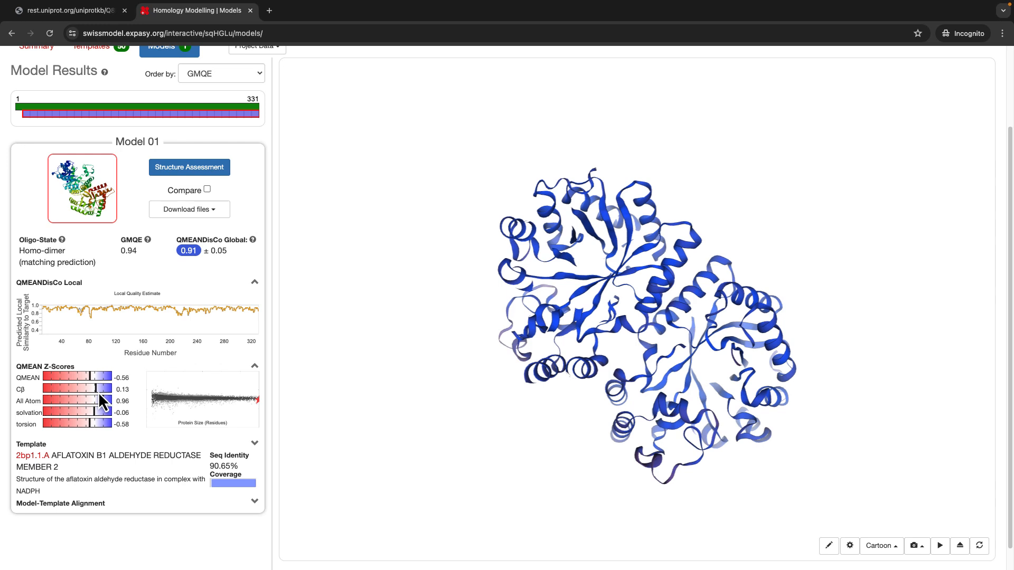
left_click(189, 390)
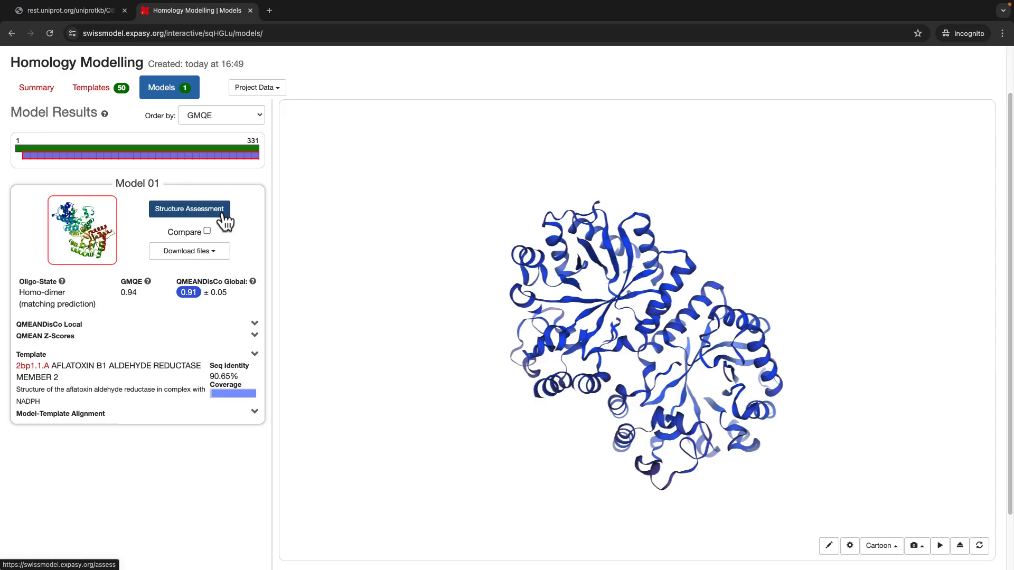
Open the structure assessment of Model 01 and examine its Ramachandran plot and the full list of MolProbity results.
left_click(222, 216)
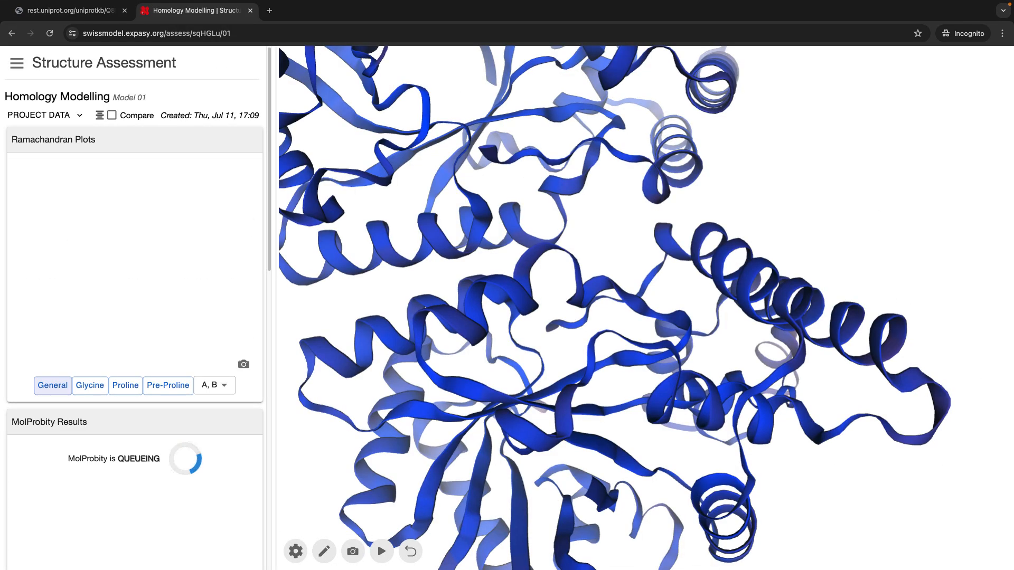
scroll(233, 459, "down", 1)
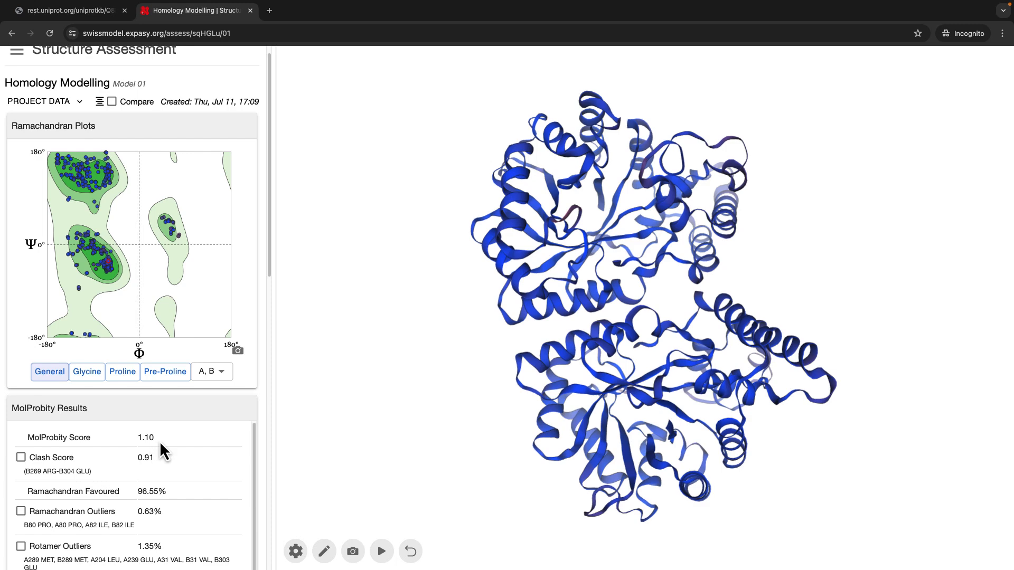
scroll(160, 447, "down", 1)
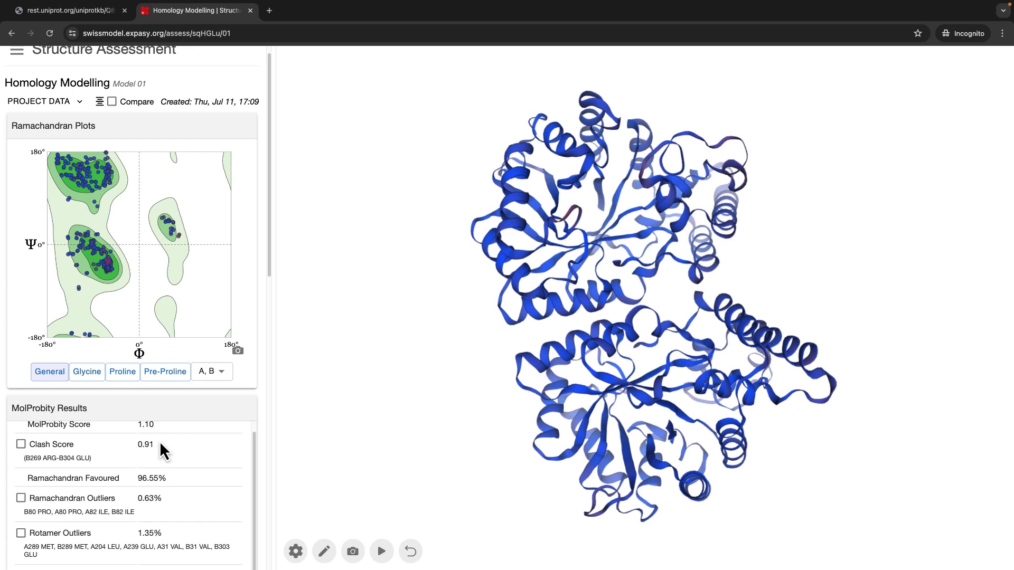
left_click(159, 442)
scroll(248, 252, "up", 3)
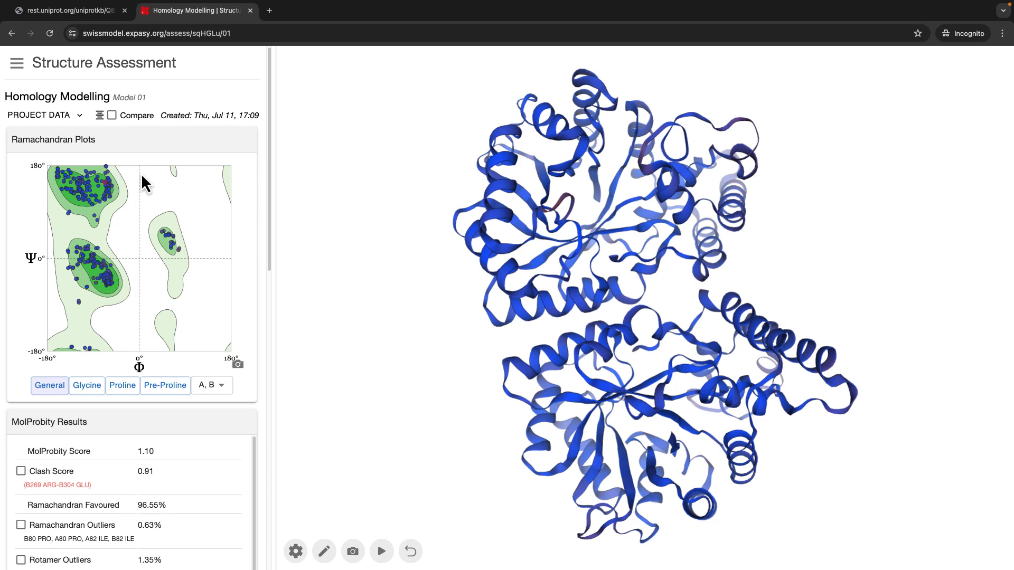
scroll(232, 494, "down", 5)
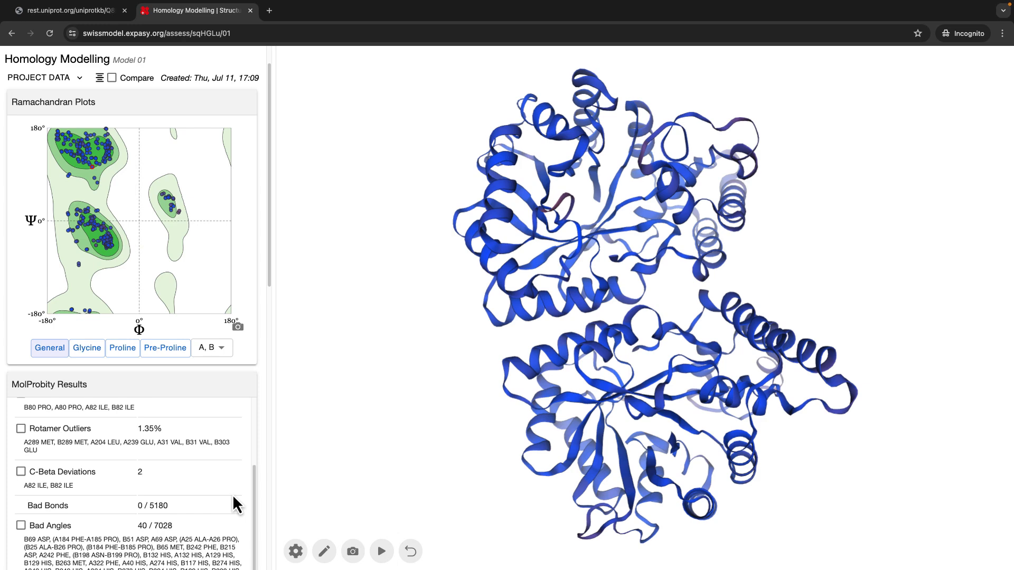
scroll(233, 496, "up", 5)
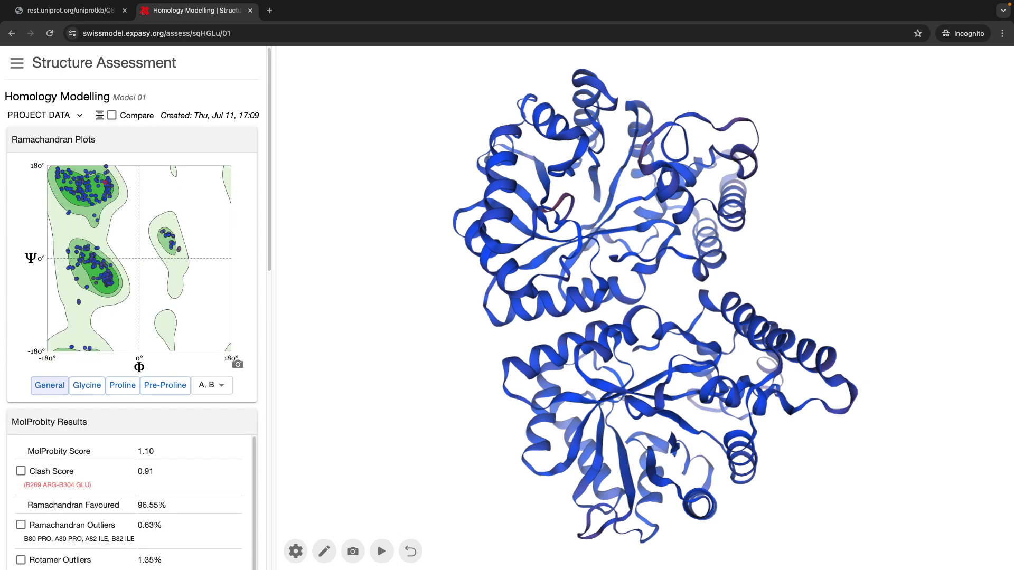